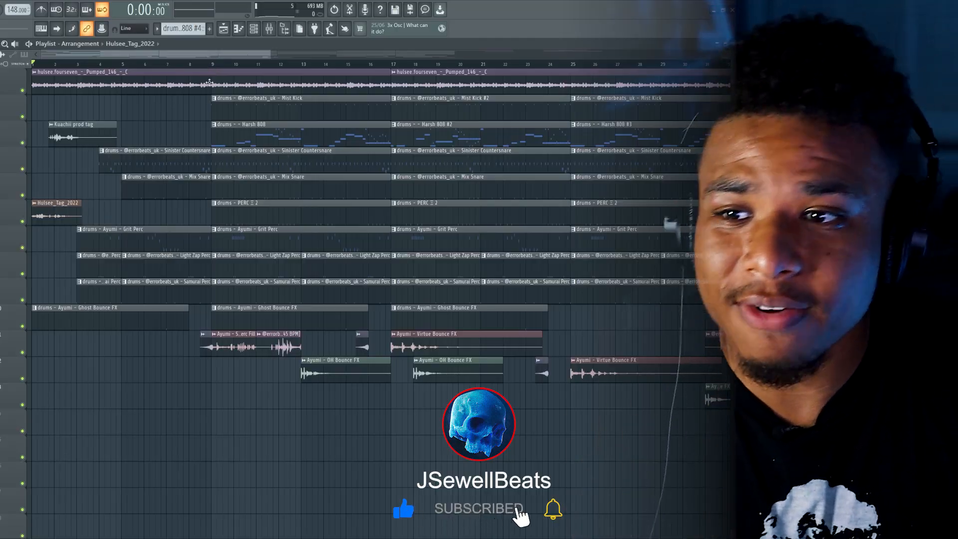
Close both Fruity Soft Clipper windows and switch off the first soft clipper on the master
scroll(193, 126, down, 3)
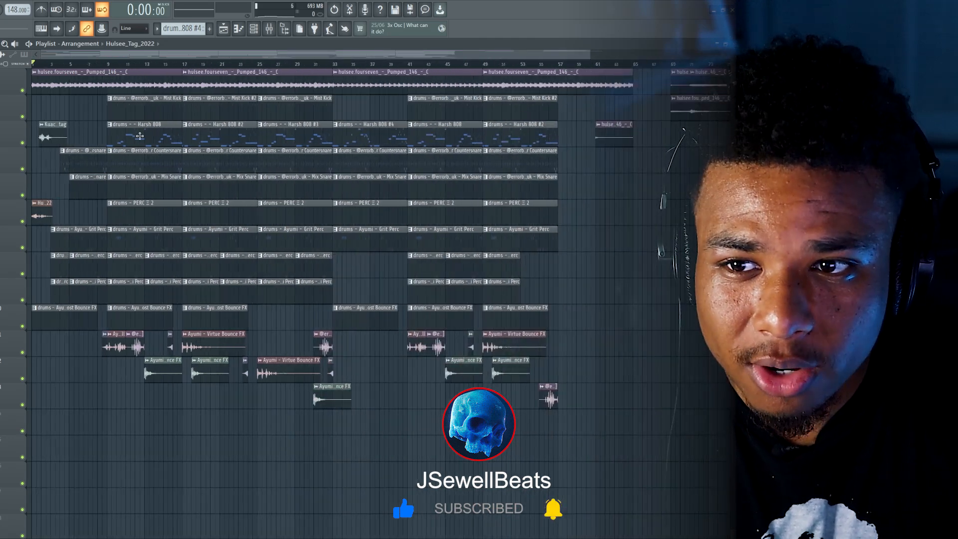
scroll(140, 136, up, 3)
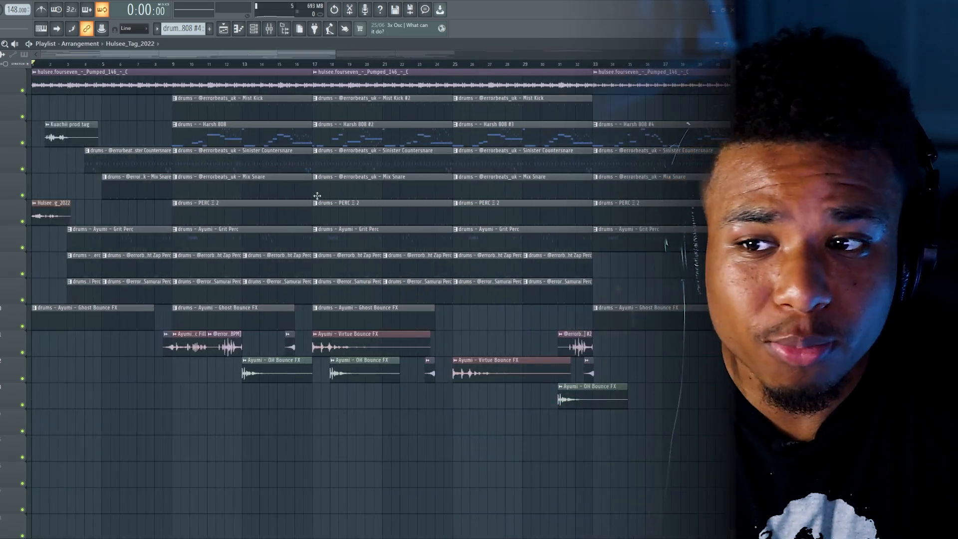
scroll(267, 201, down, 1)
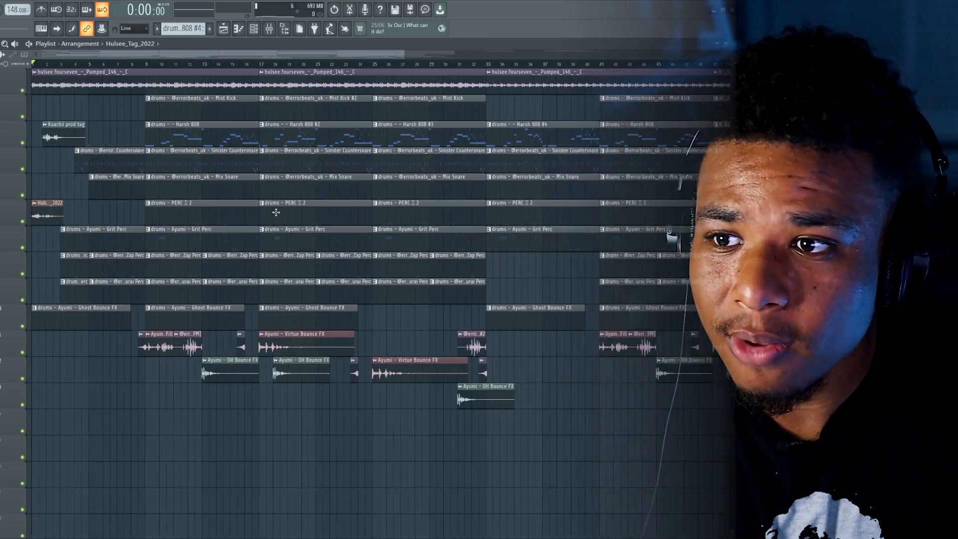
scroll(270, 149, down, 2)
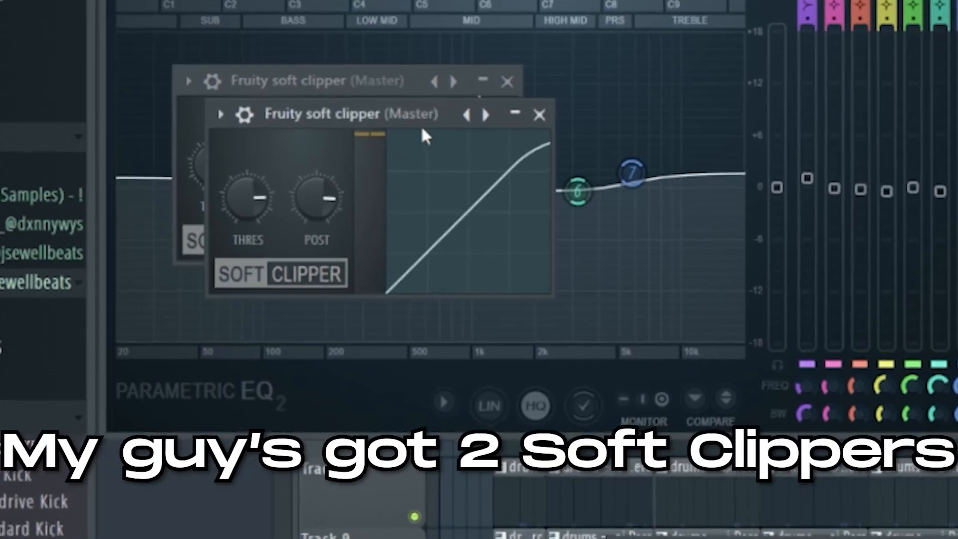
click(539, 115)
click(506, 82)
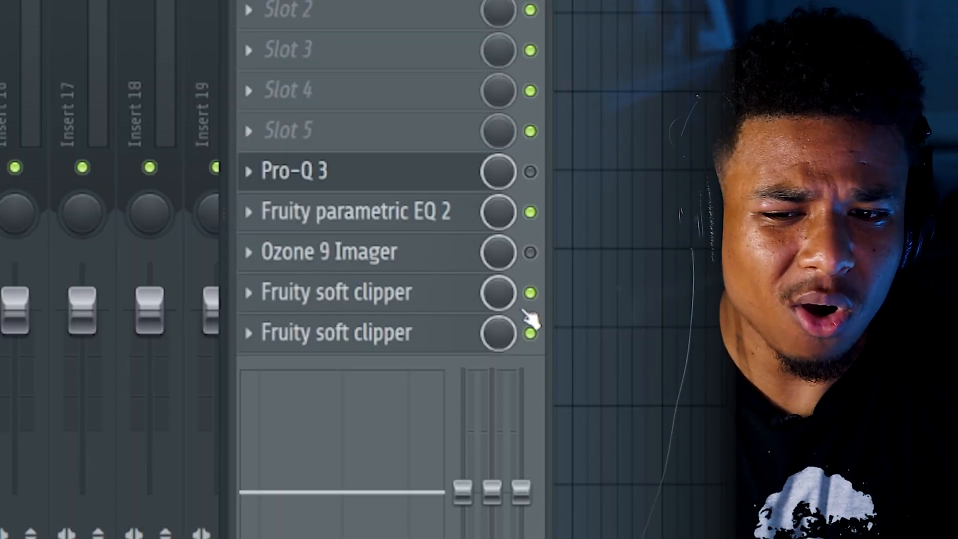
click(531, 294)
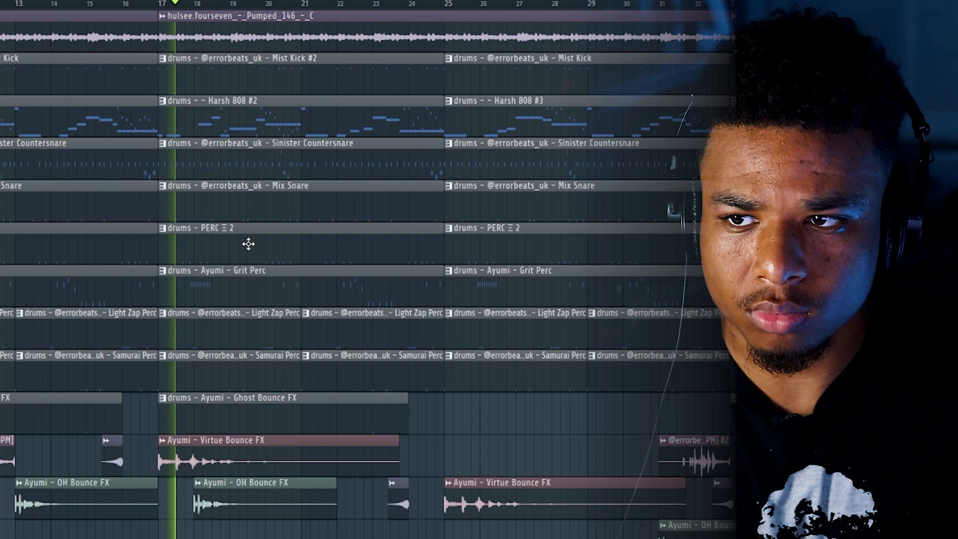
Delete the PERC 2 and Grit Perc clips at bars 17–24
click(250, 244)
key(Delete)
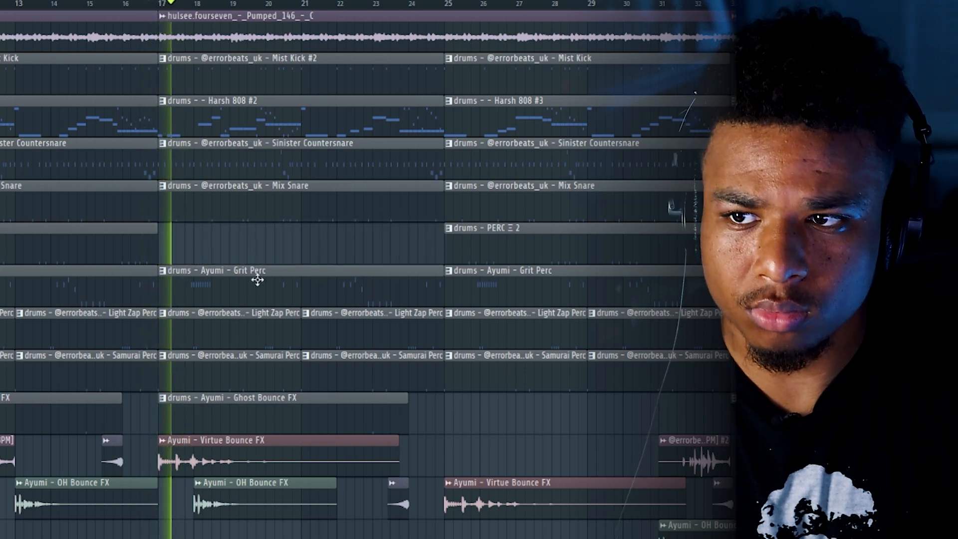
click(282, 293)
key(Delete)
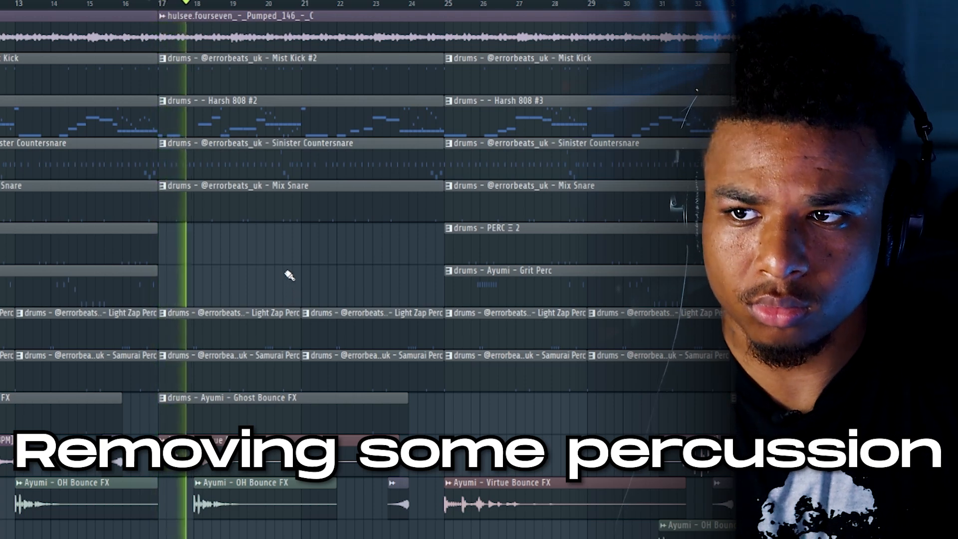
Remove the Samurai Perc clips at bars 25 and 29
scroll(544, 235, up, 2)
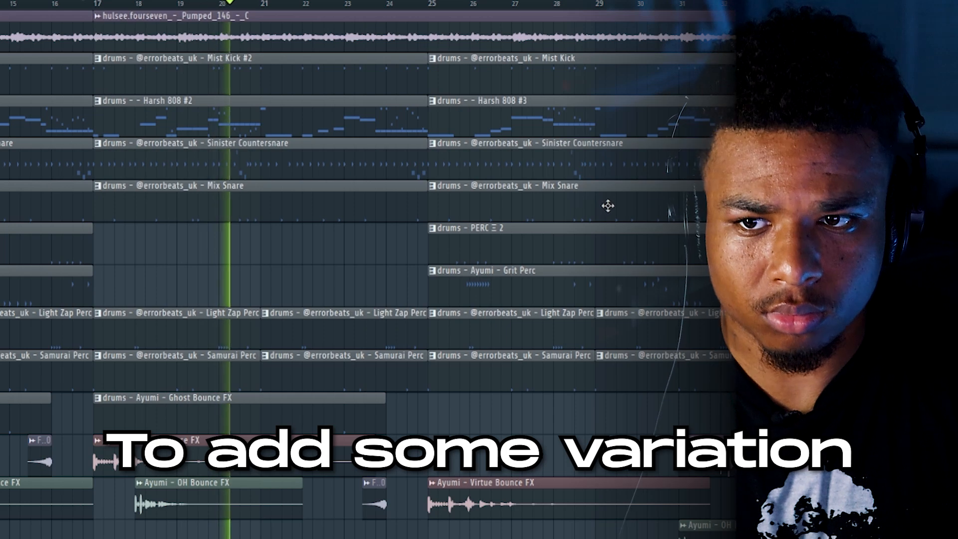
right_click(573, 380)
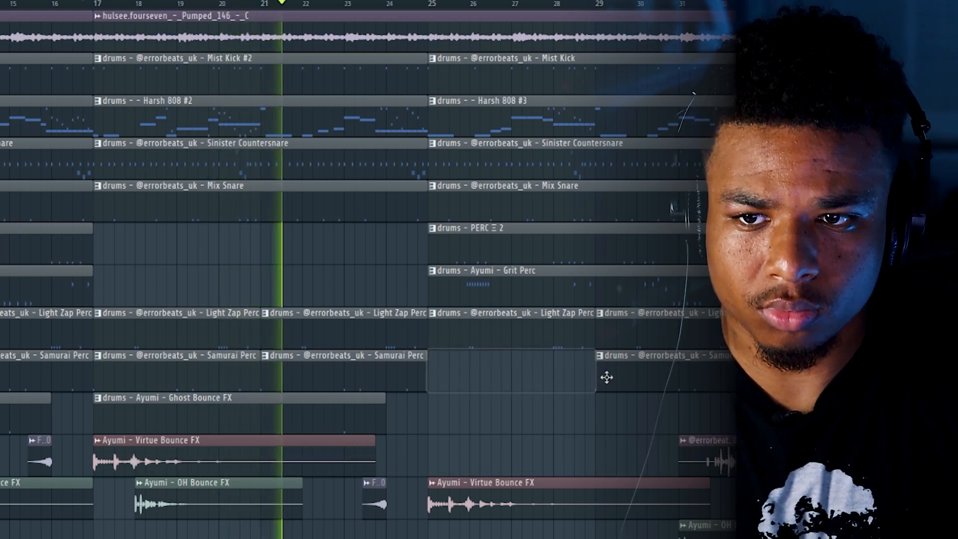
right_click(606, 378)
scroll(578, 394, down, 2)
scroll(676, 430, up, 2)
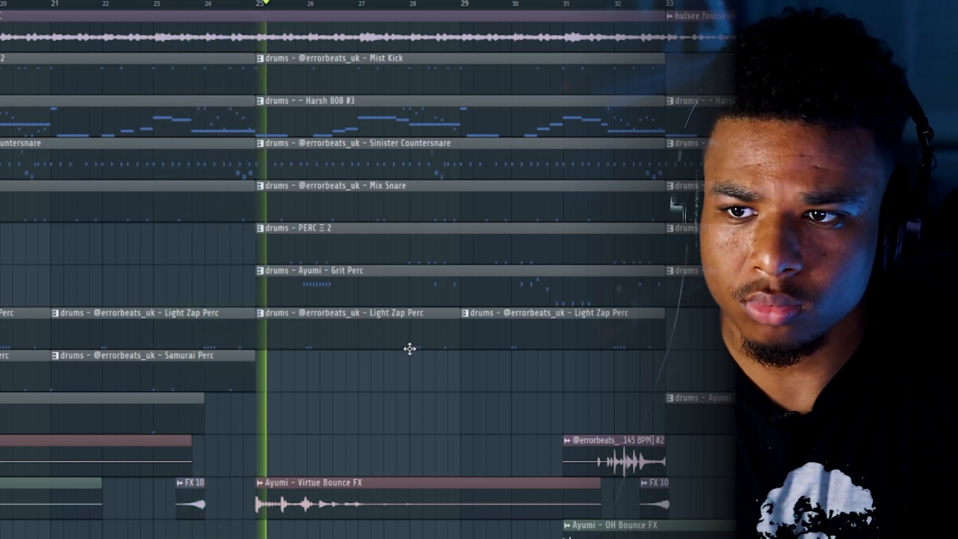
Place a copy of the FX clip just before bar 41
scroll(388, 284, down, 5)
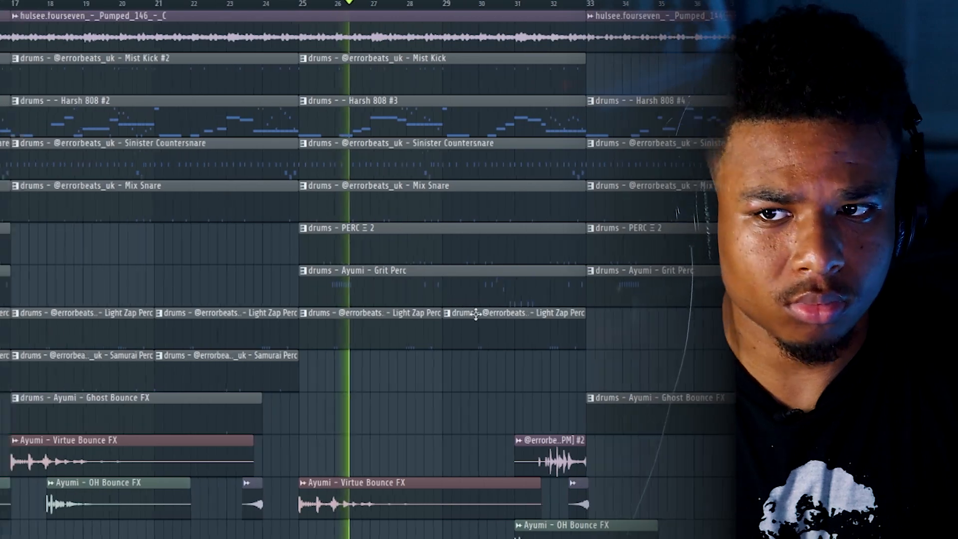
scroll(607, 304, up, 4)
scroll(525, 238, down, 2)
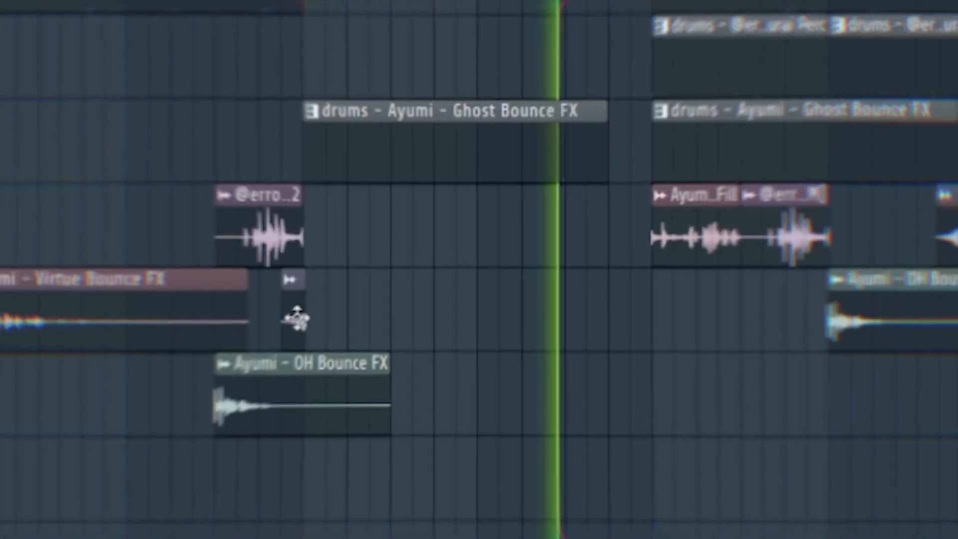
drag(298, 316, 648, 297)
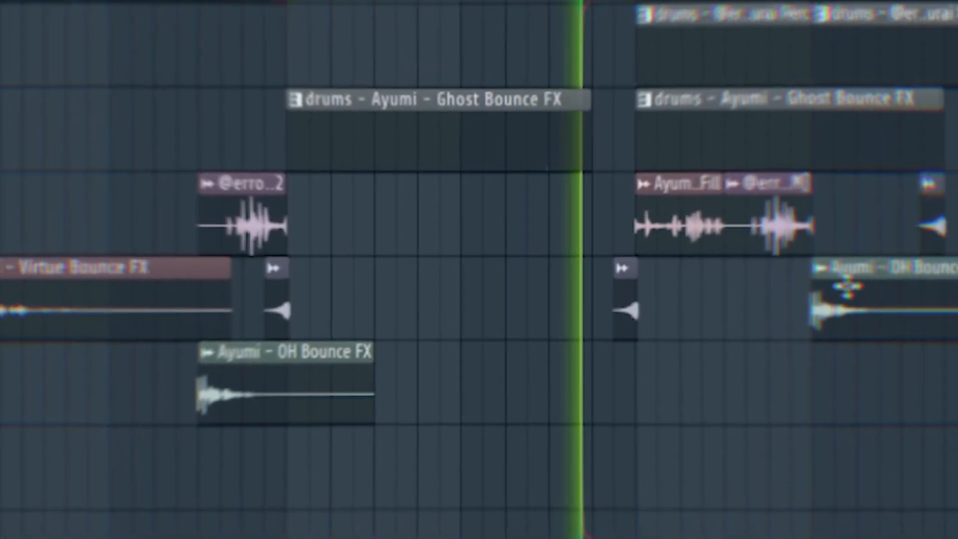
scroll(857, 281, up, 3)
scroll(778, 302, down, 5)
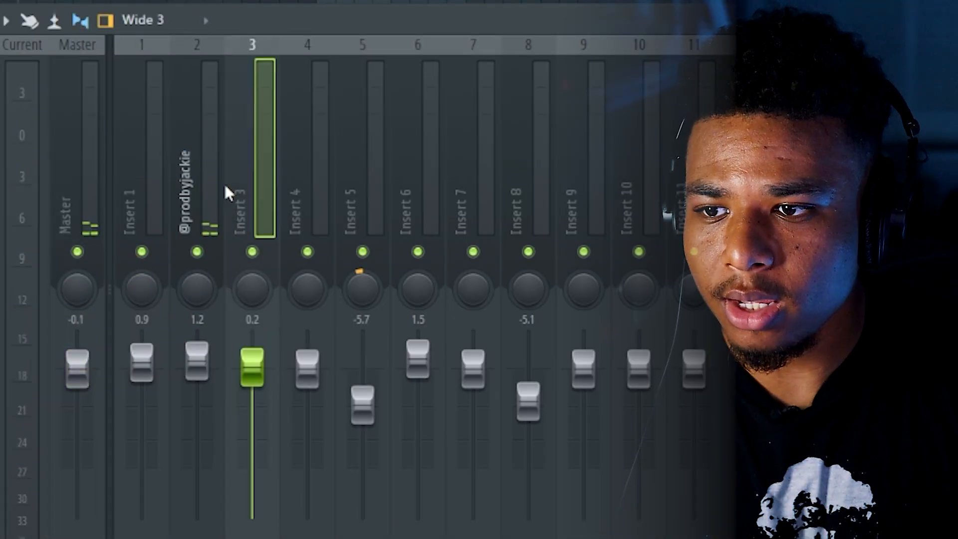
Select Insert 1 and Insert 3, then reset Insert 5's panning to centre
click(142, 209)
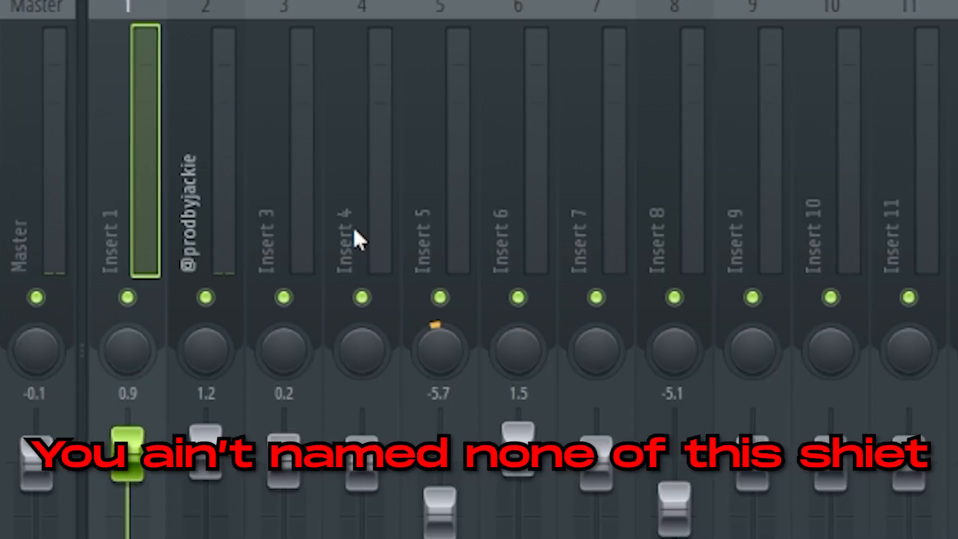
click(289, 220)
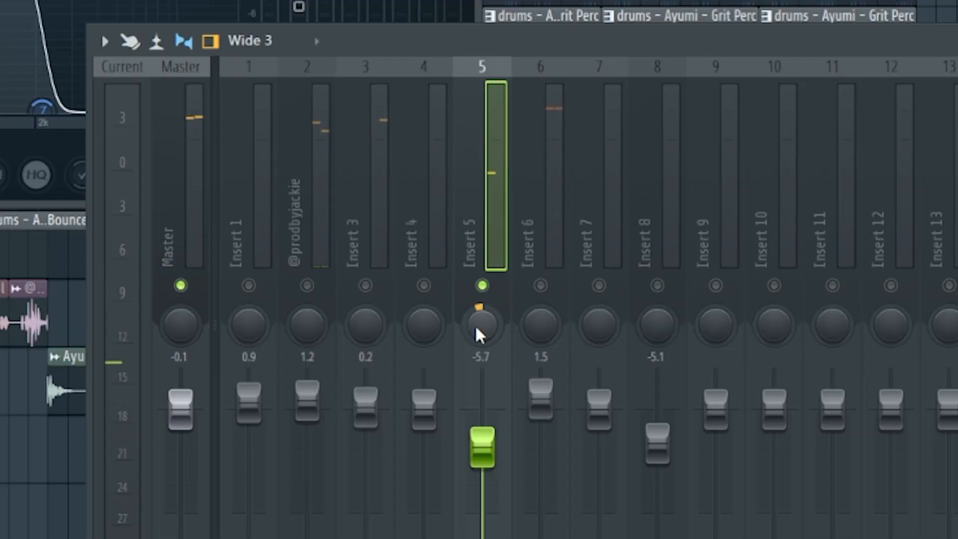
right_click(487, 326)
click(523, 337)
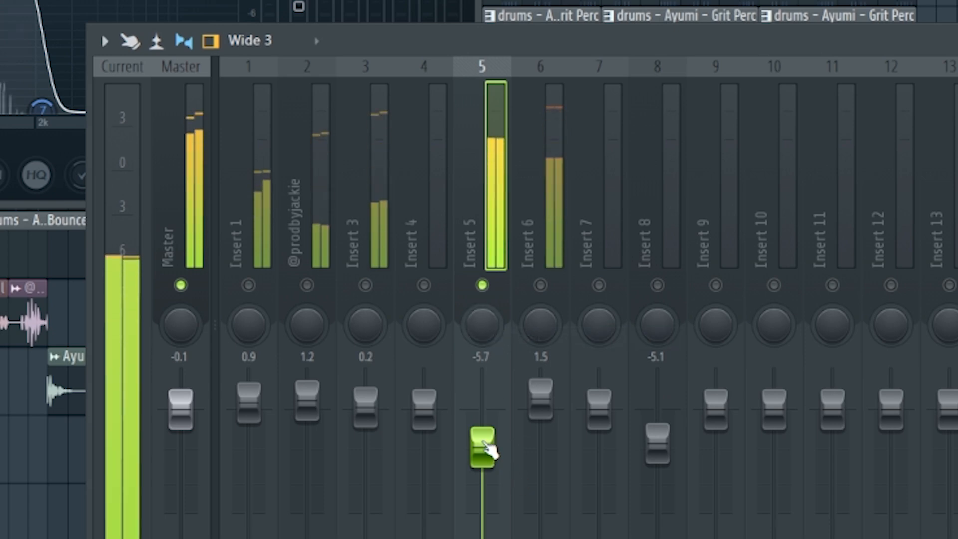
Lower Insert 5 to about -6.8 dB, unsolo it, then raise its level slightly
drag(483, 451, 482, 456)
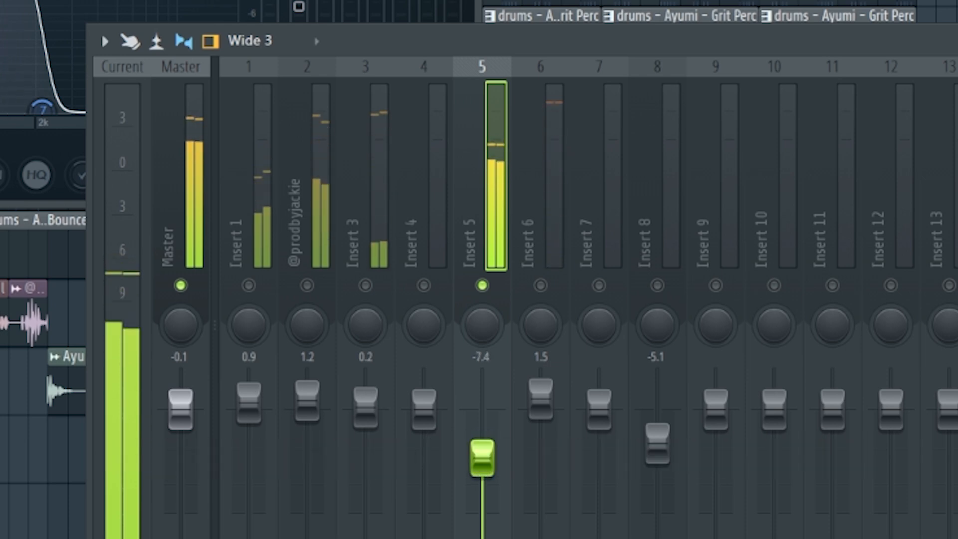
right_click(482, 286)
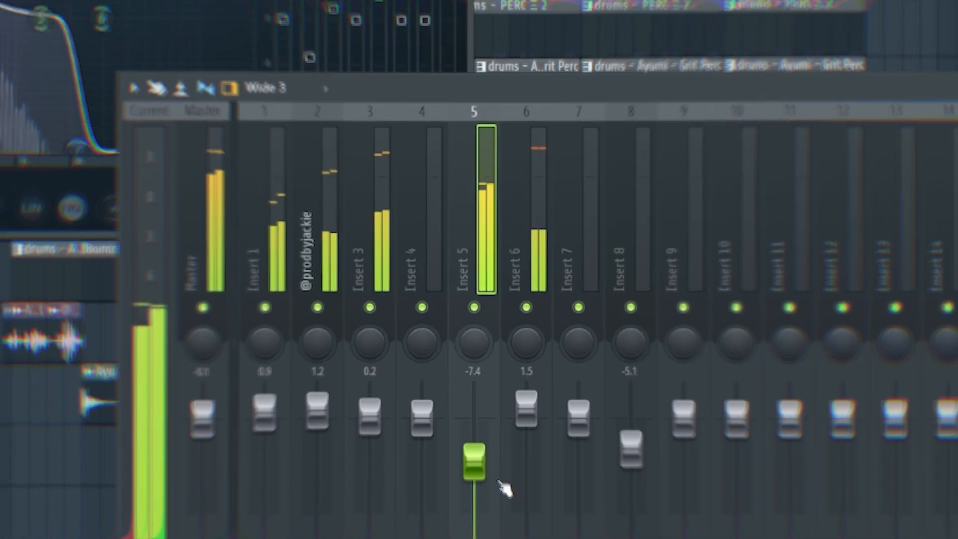
drag(482, 457, 482, 454)
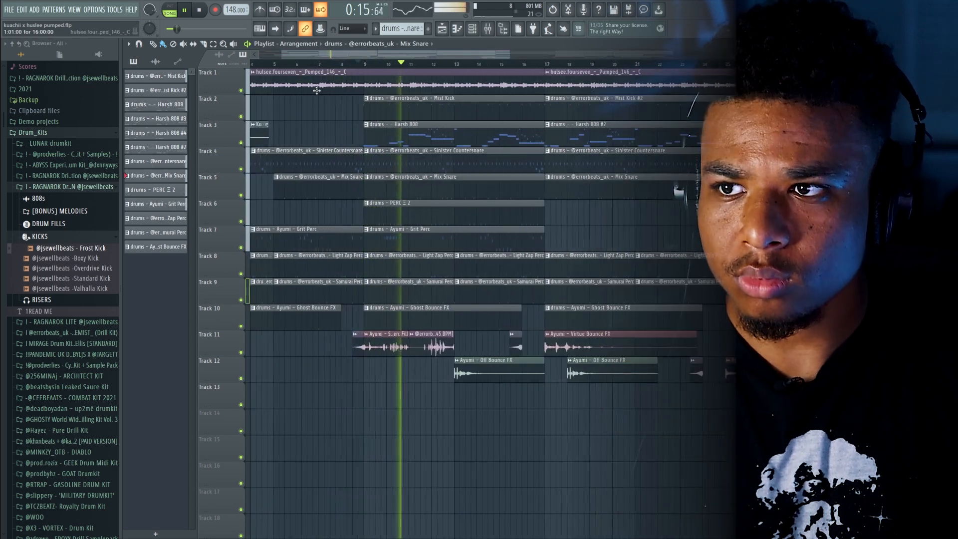
In the mixer, widen Insert 5's stereo separation fully and turn its level down to -9.9
click(473, 30)
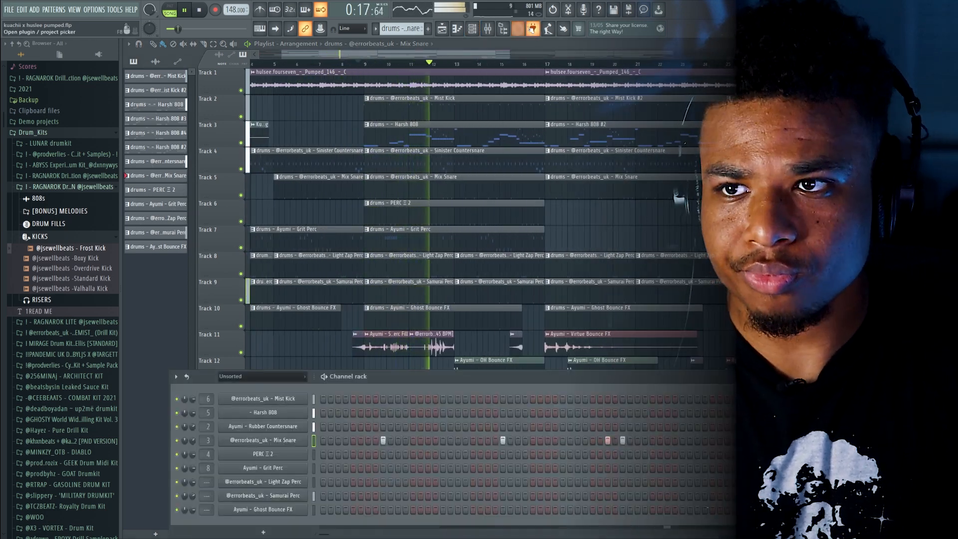
click(492, 30)
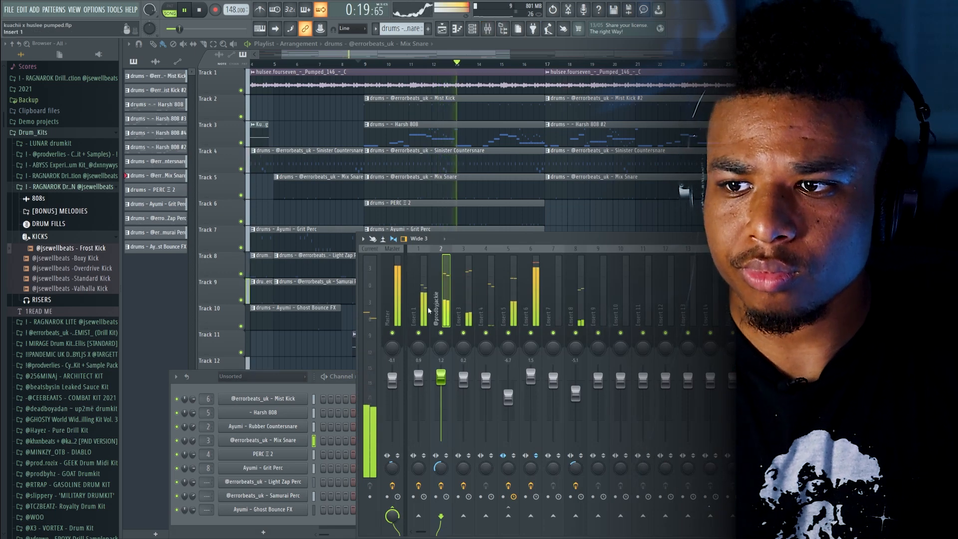
click(503, 313)
drag(507, 398, 508, 400)
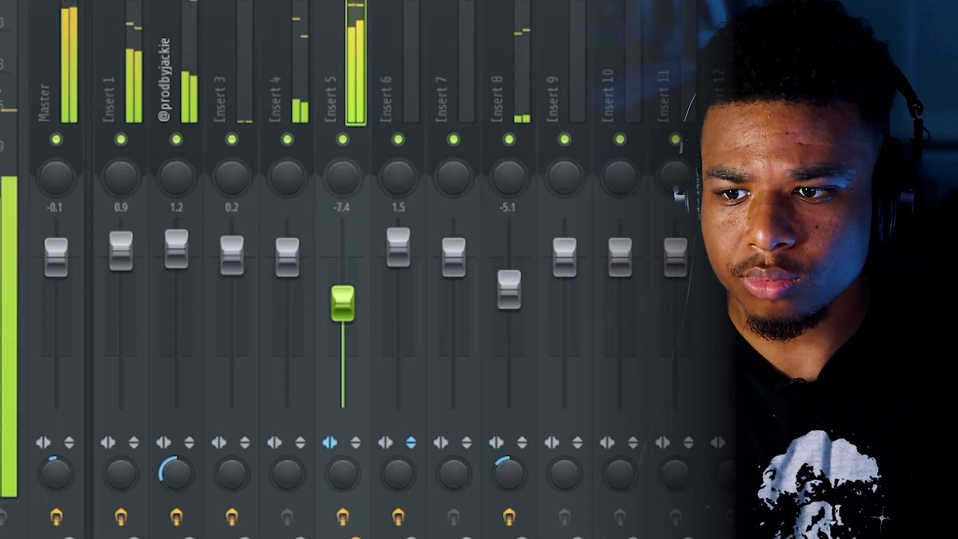
drag(510, 466, 509, 493)
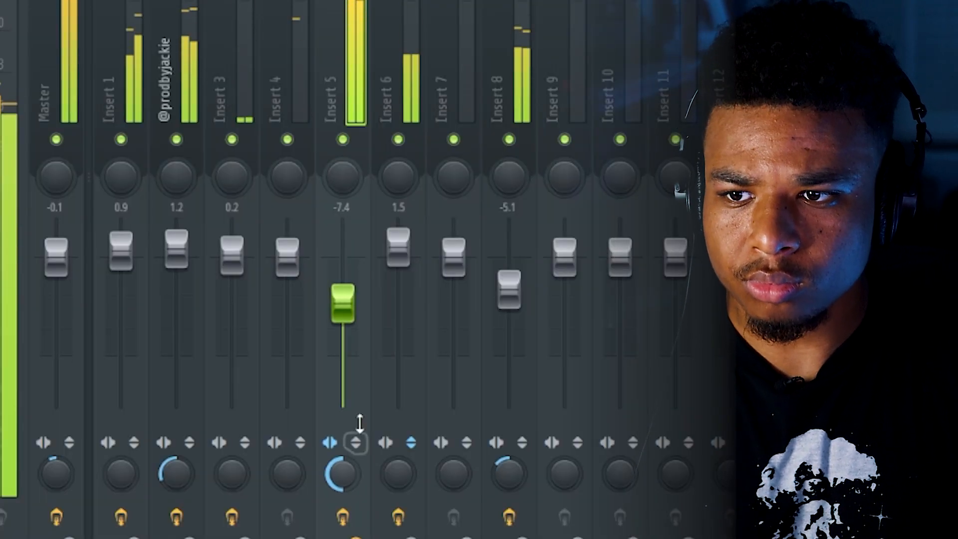
mouse_move(346, 309)
mouse_down()
mouse_move(346, 324)
mouse_move(345, 315)
mouse_up()
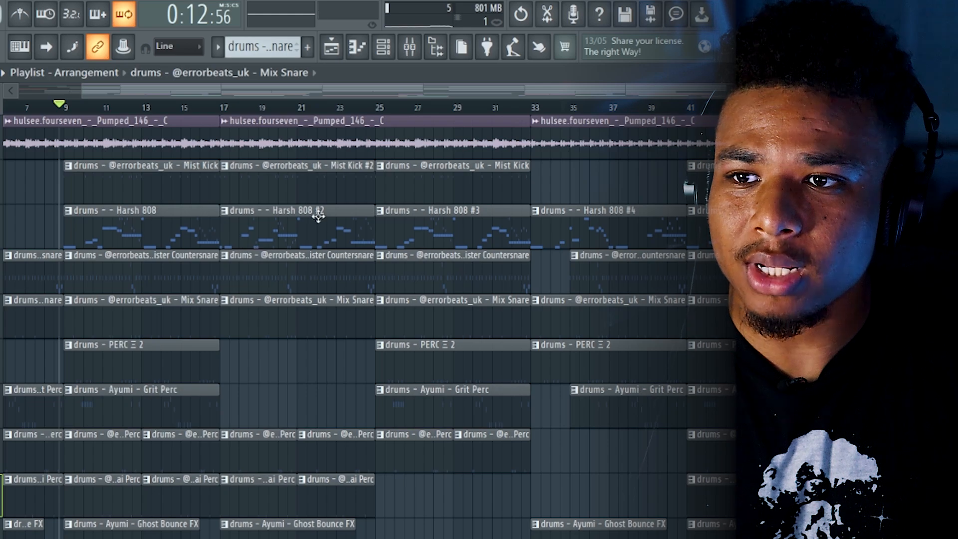
In the Harsh 808 #3 pattern, delete the second A5 note and move E5 down to D5
click(379, 210)
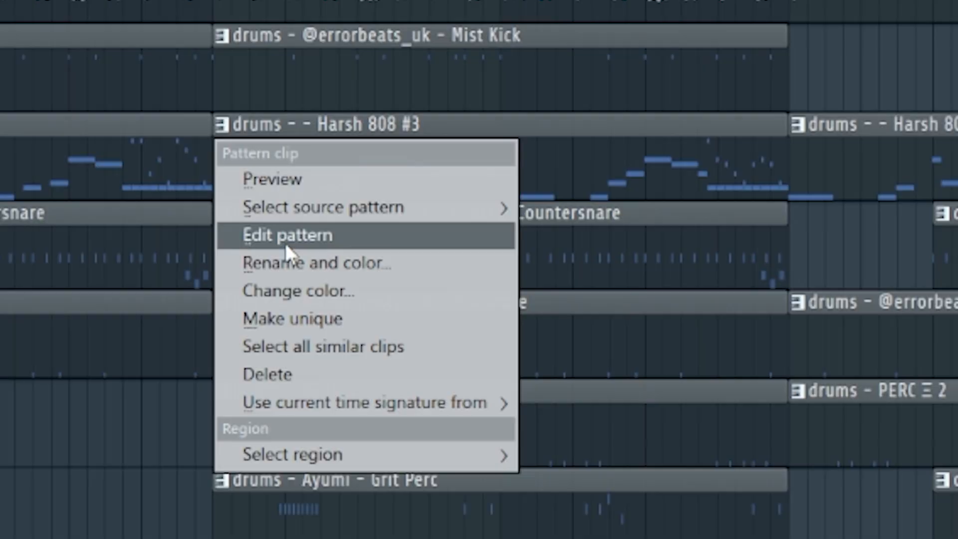
click(513, 265)
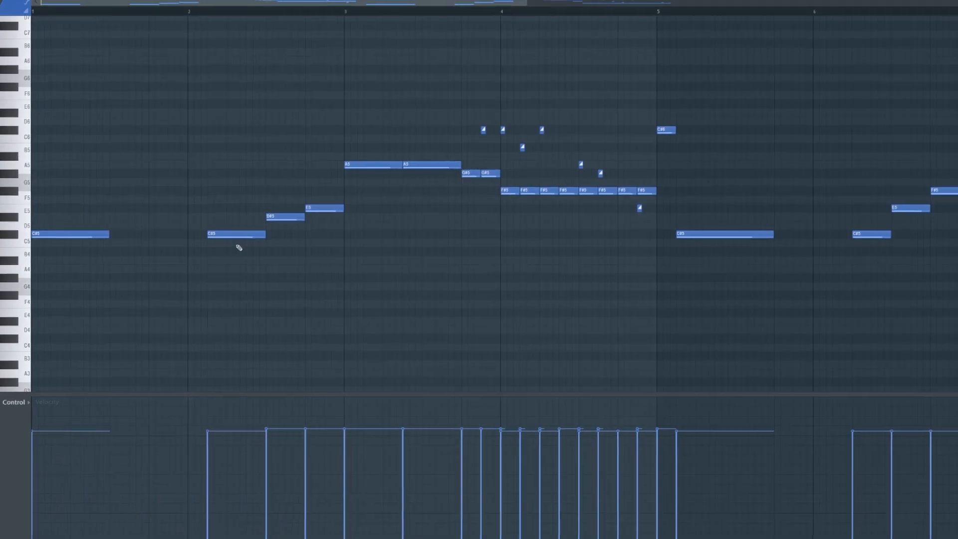
key(space)
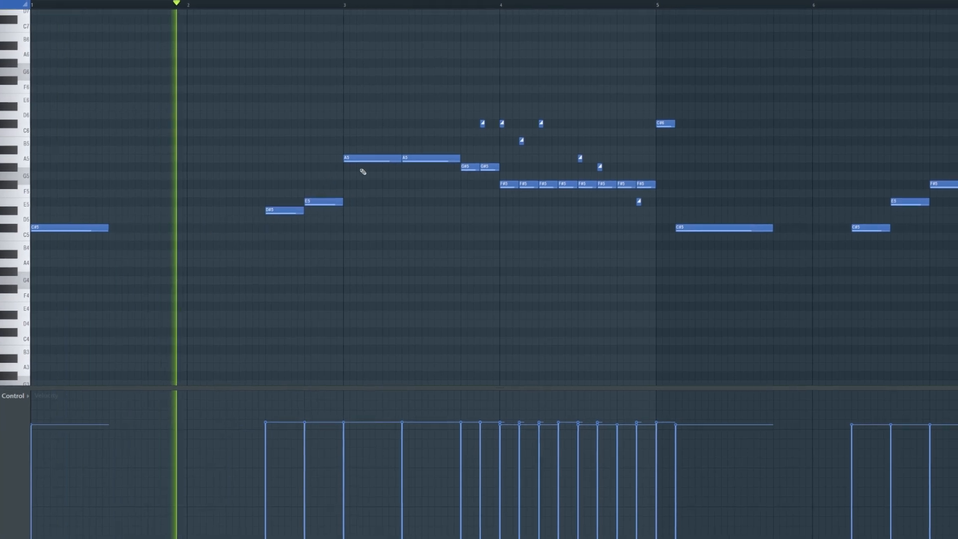
right_click(411, 158)
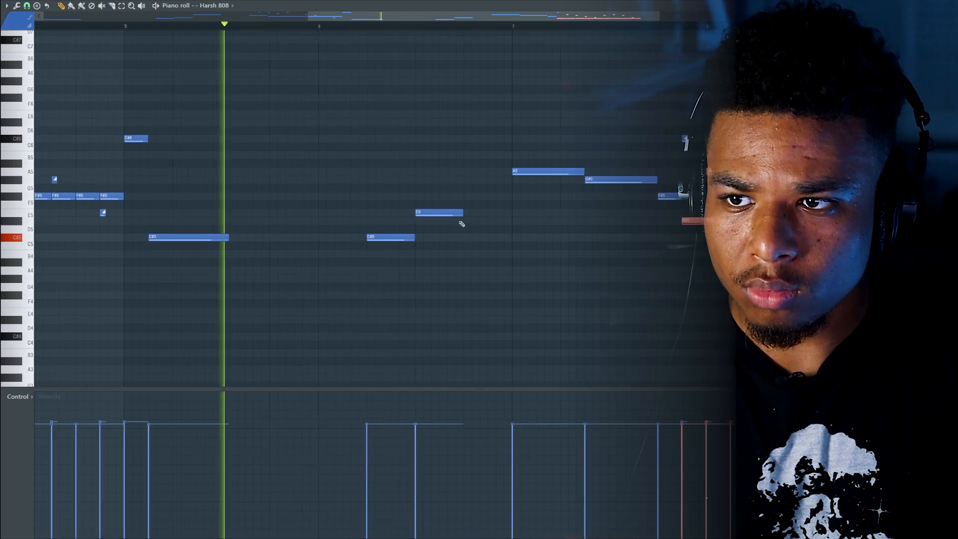
drag(443, 214, 448, 230)
scroll(483, 232, down, 1)
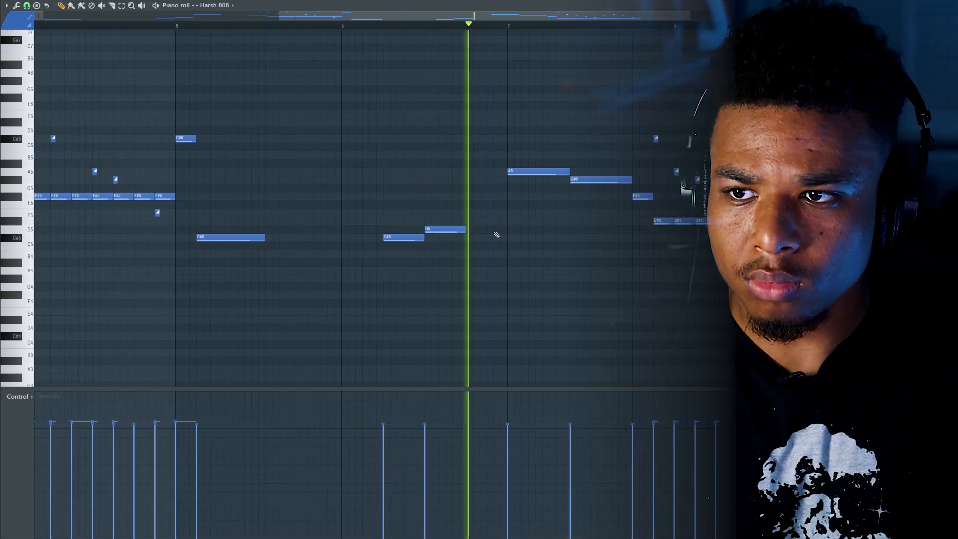
scroll(622, 251, down, 1)
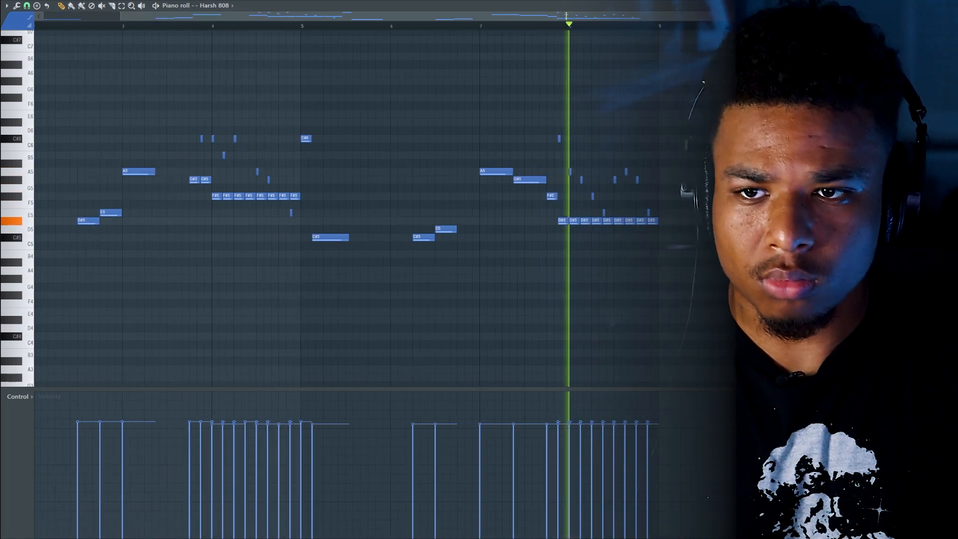
key(F7)
scroll(685, 204, down, 2)
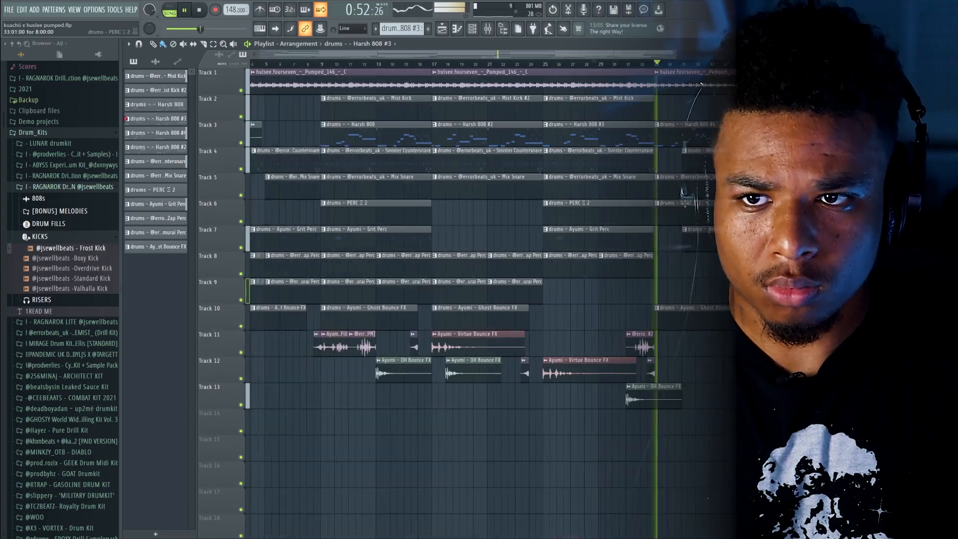
Open the Harsh 808 #4 pattern's notes in the piano roll
scroll(684, 190, down, 1)
scroll(673, 139, down, 2)
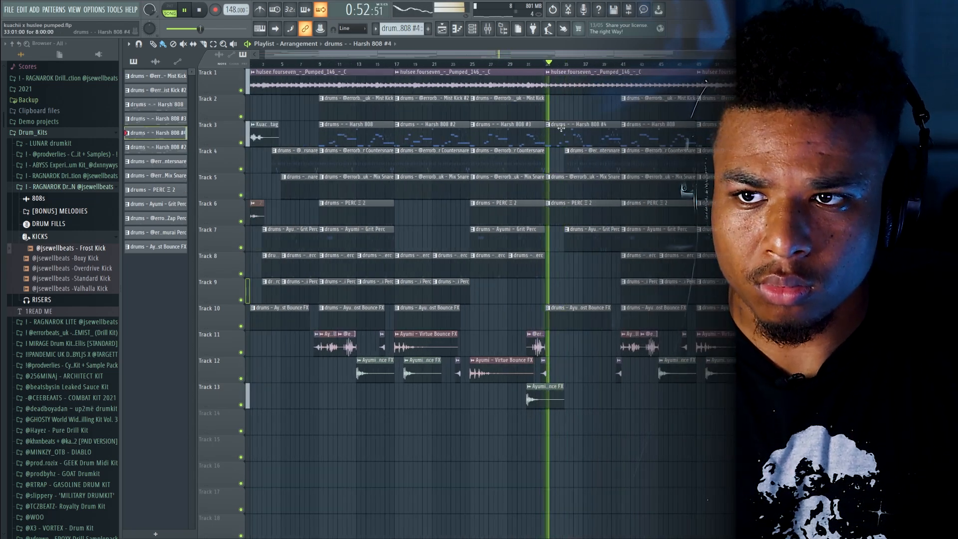
double_click(561, 128)
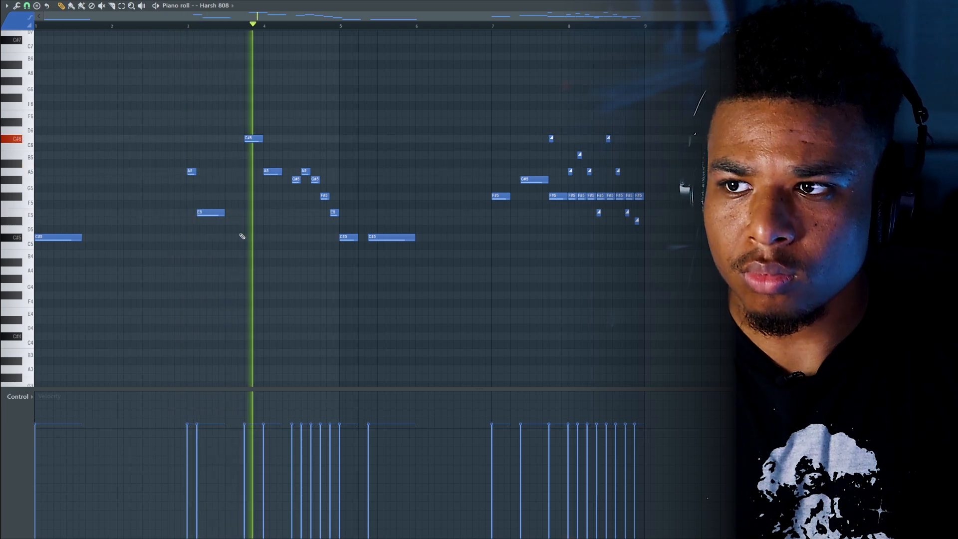
scroll(421, 244, up, 2)
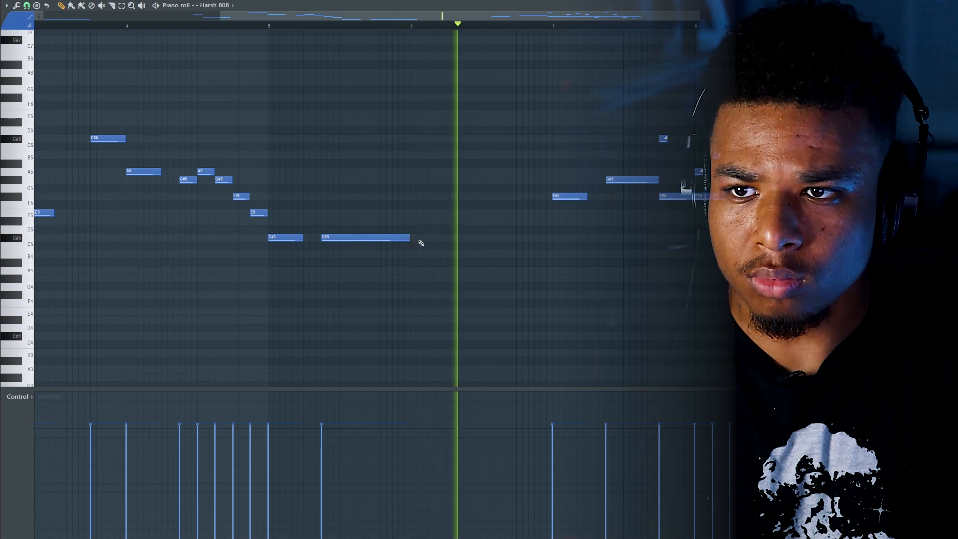
scroll(409, 240, down, 3)
Return to the playlist and box-select the 808 notes from bar 6 onward
key(F5)
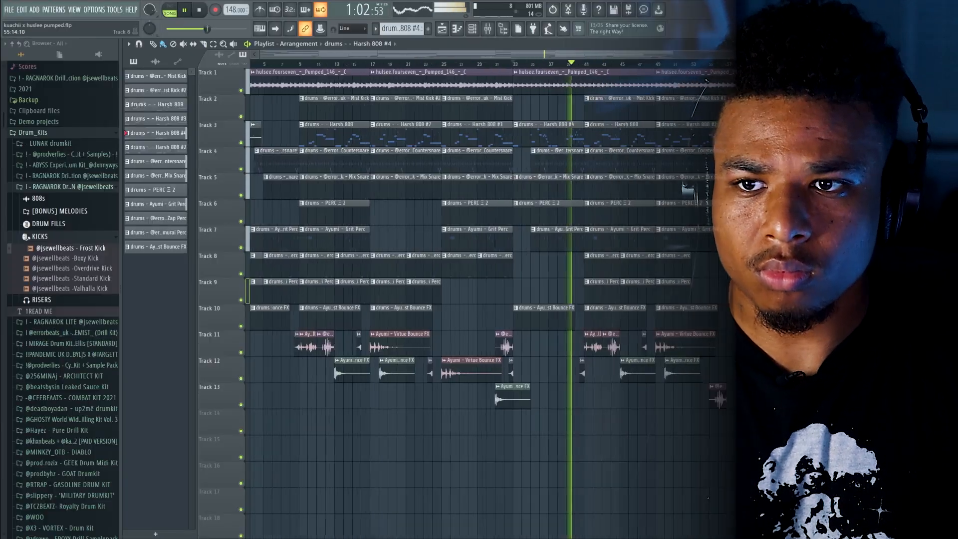
scroll(473, 248, down, 2)
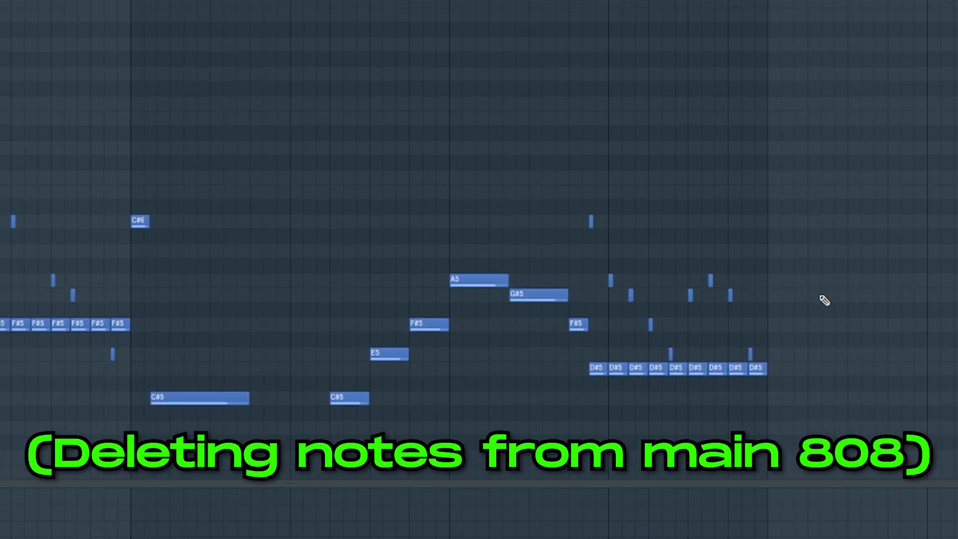
drag(957, 58, 314, 481)
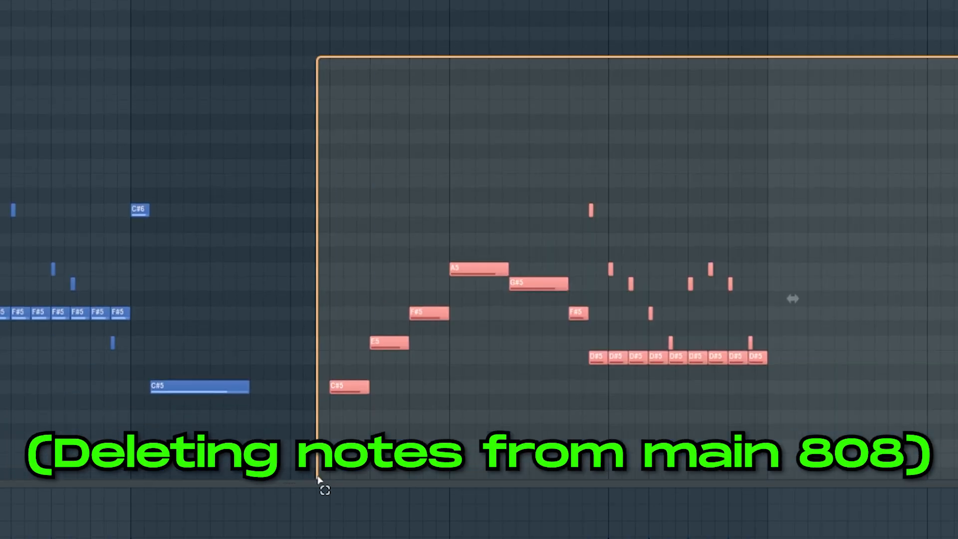
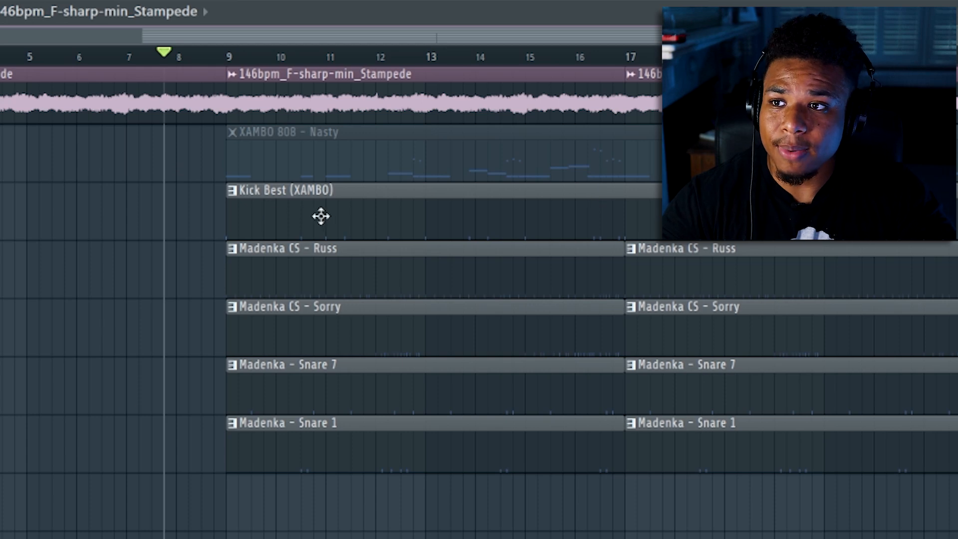
Start playback of the drill beat
key(space)
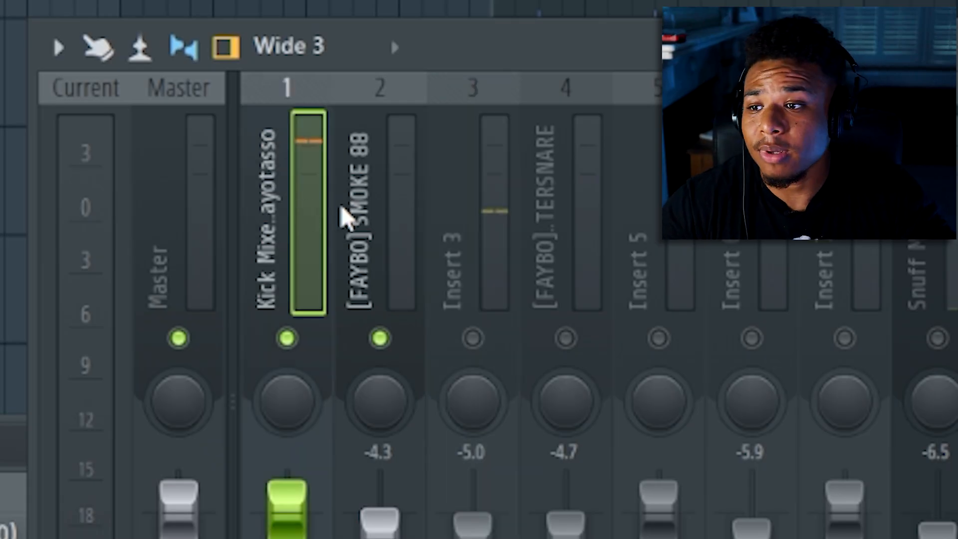
Bypass the kick insert's Fruity parametric EQ 2 and close the Kick Best sampler window
key(space)
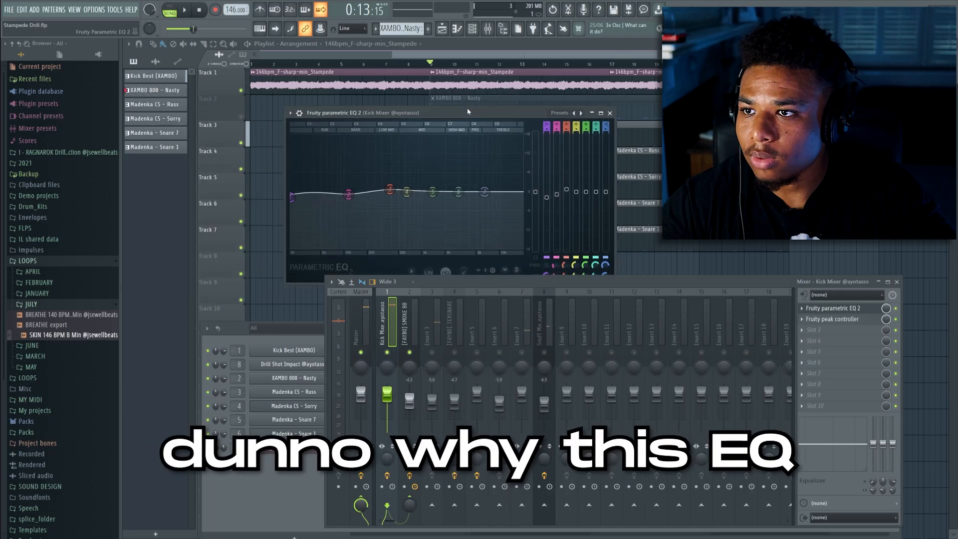
key(space)
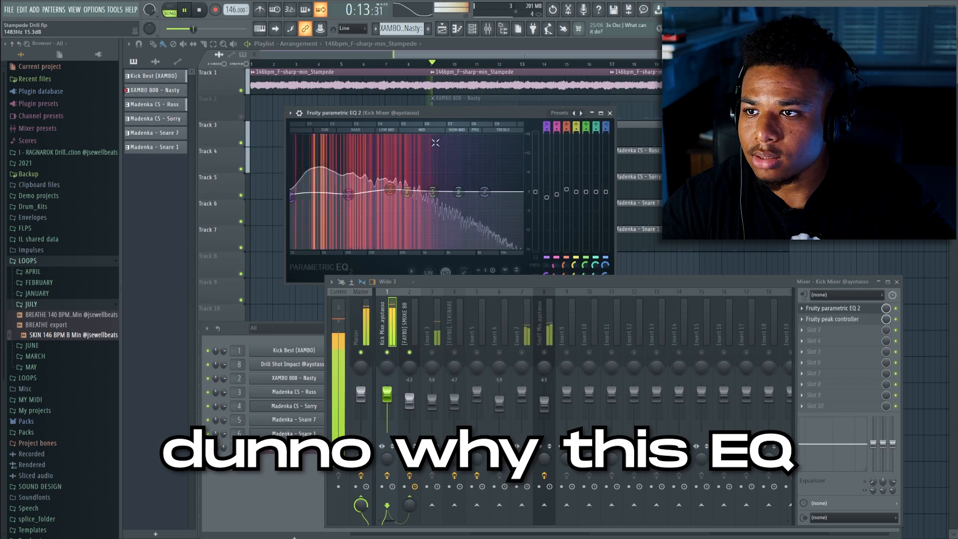
key(space)
click(895, 309)
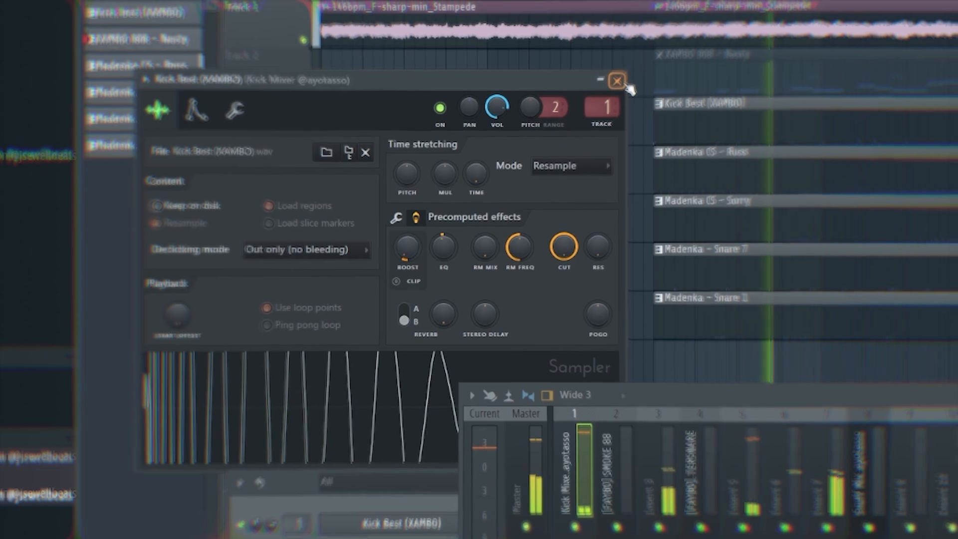
click(632, 73)
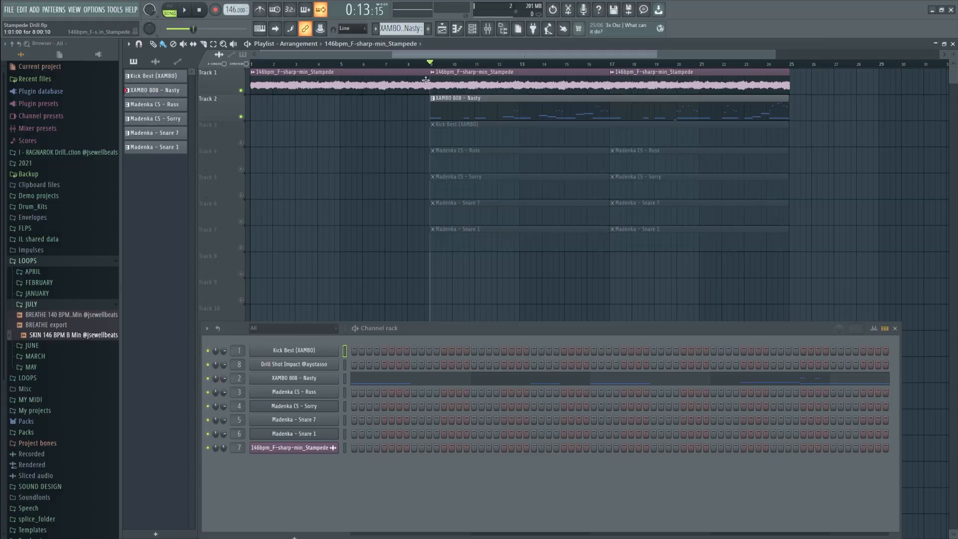
In the XAMBO 808 - Nasty piano roll, raise every note an octave and lift a D6 note to D#6
double_click(518, 102)
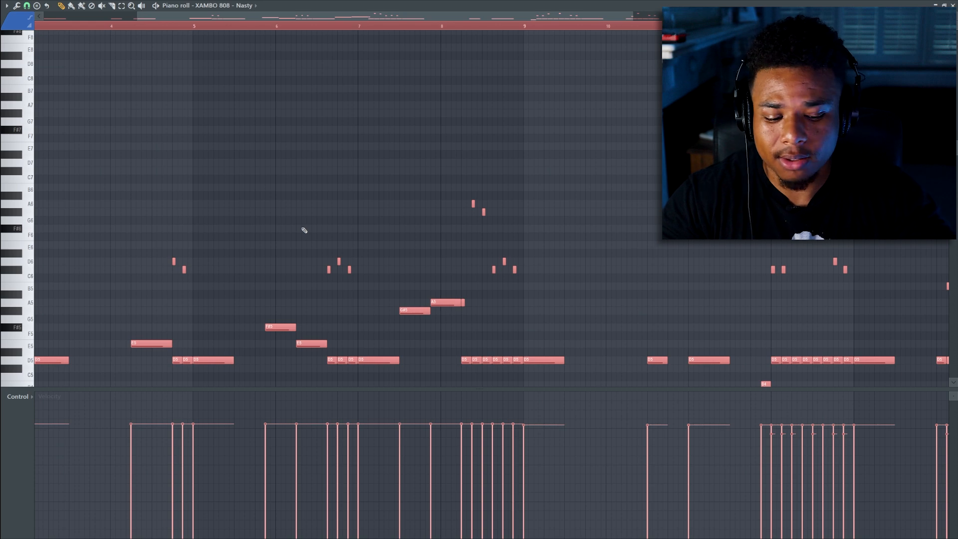
key(ctrl+Up)
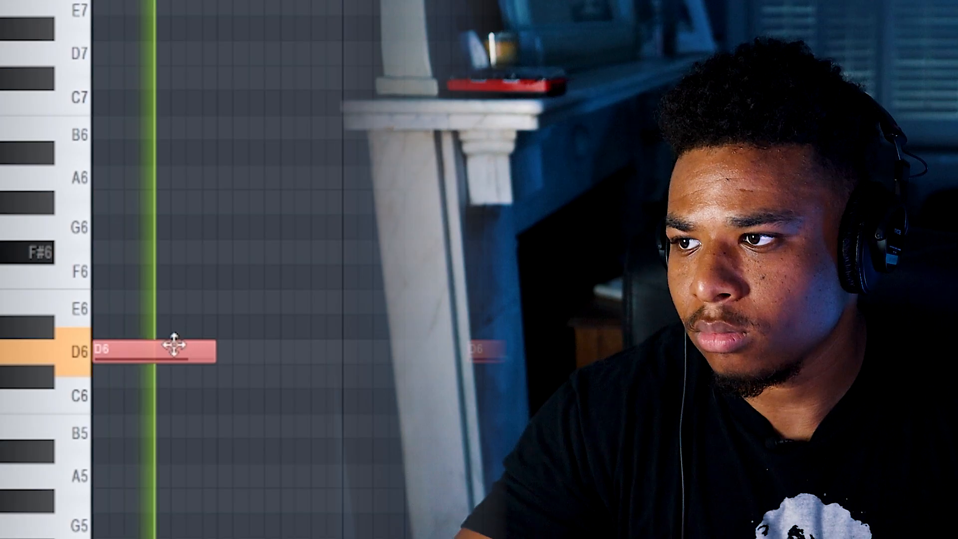
mouse_move(173, 344)
mouse_down()
mouse_move(164, 344)
mouse_move(163, 308)
mouse_move(157, 324)
mouse_move(154, 299)
mouse_move(145, 307)
mouse_move(136, 133)
mouse_up()
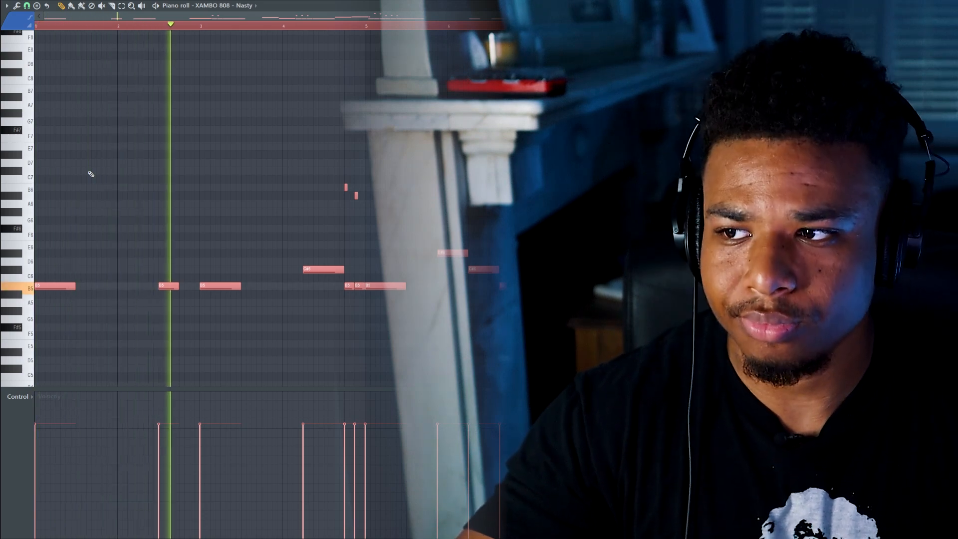
Turn on piano roll scale highlighting with root note B, Minor Natural
click(7, 6)
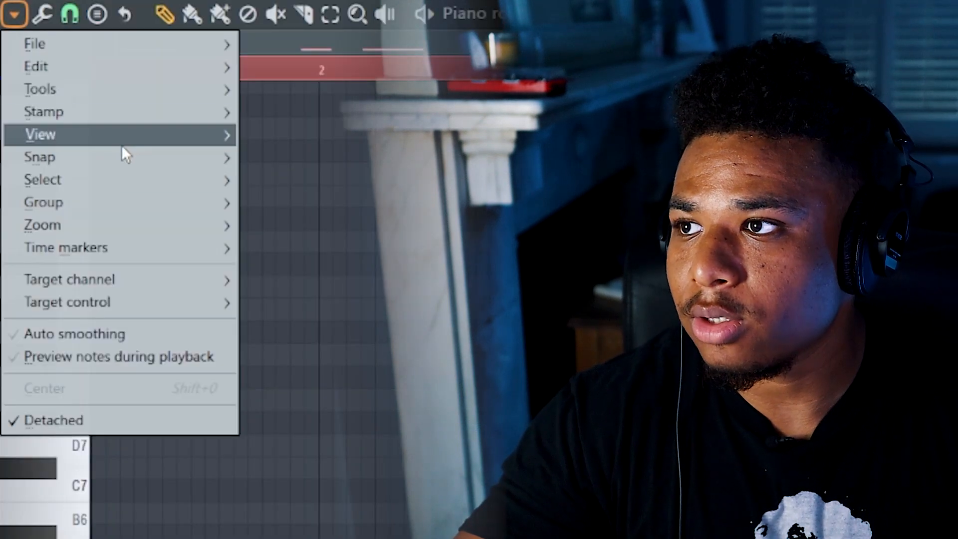
mouse_move(47, 52)
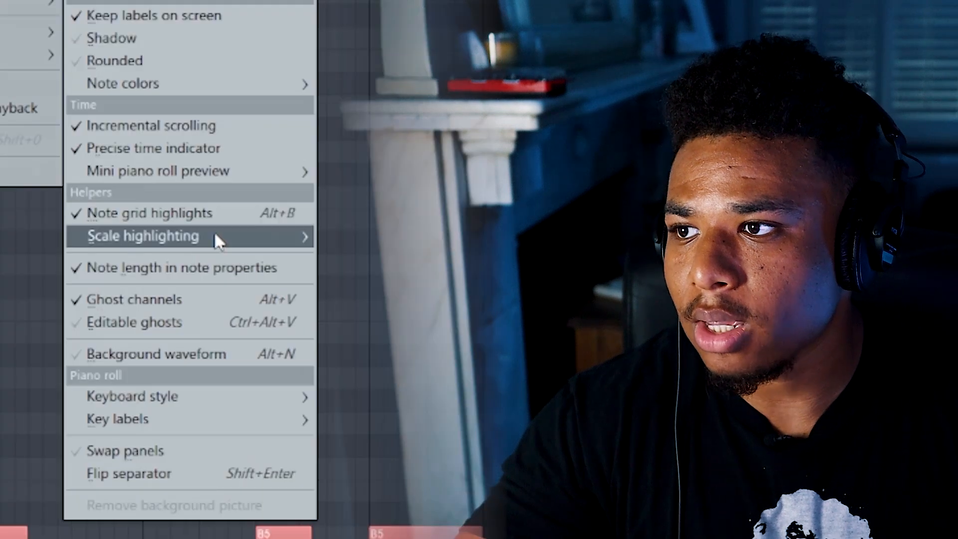
mouse_move(217, 234)
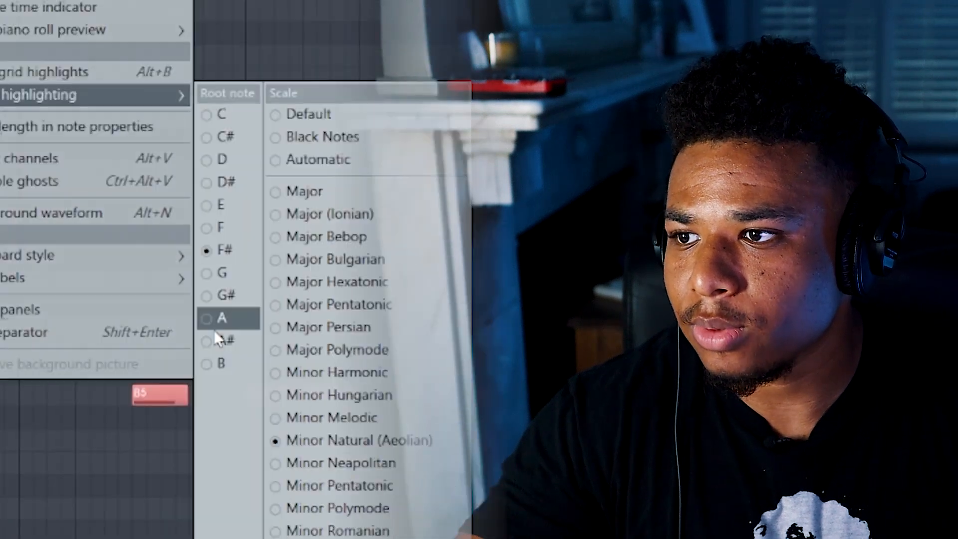
click(213, 365)
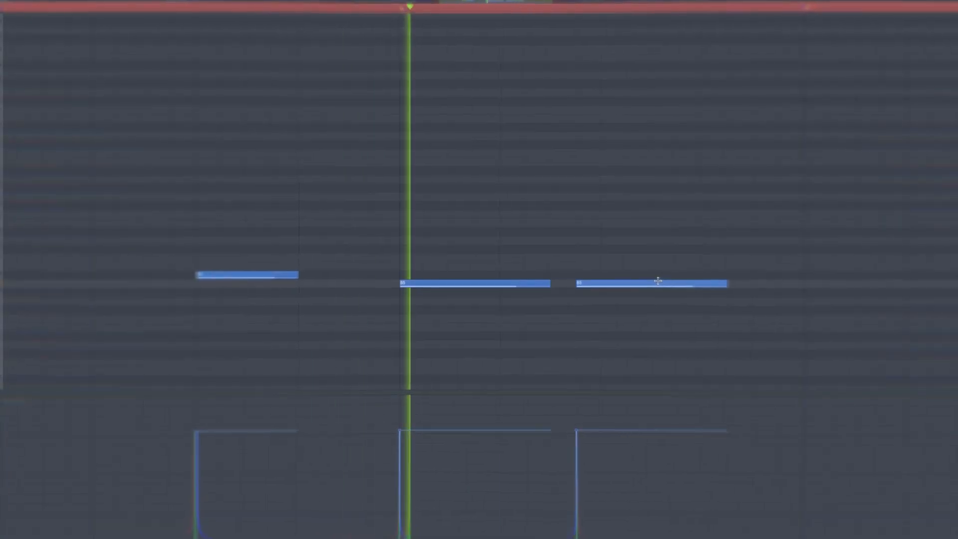
Draw two new 808 notes and slide the last C6 note against its neighbour
drag(673, 284, 653, 286)
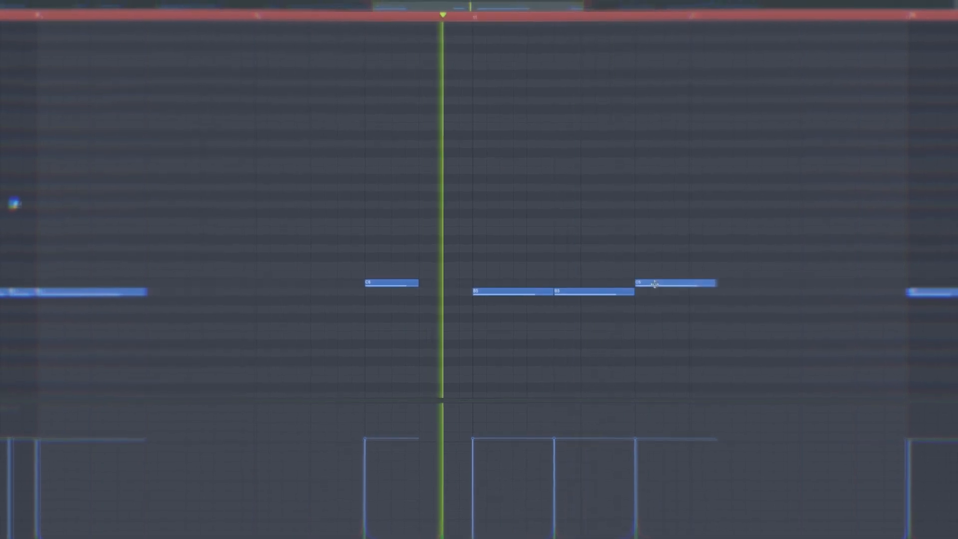
click(723, 274)
drag(723, 287, 745, 287)
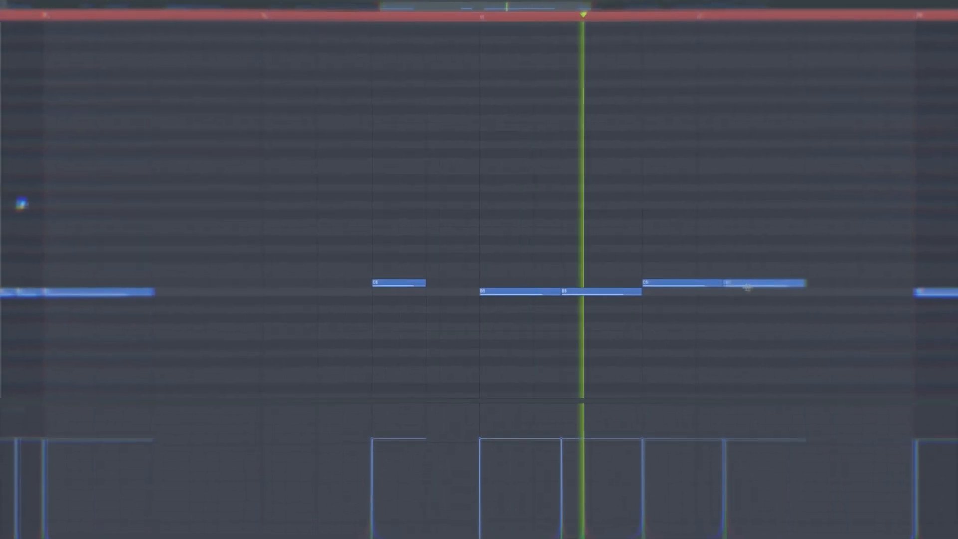
scroll(741, 299, down, 4)
scroll(733, 297, up, 2)
key(space)
Clone a note, add another C6, and slice off the note past bar 13
mouse_move(615, 273)
mouse_down()
mouse_move(669, 273)
mouse_move(655, 274)
mouse_up()
scroll(654, 276, up, 2)
click(681, 281)
drag(703, 285, 703, 274)
right_click(713, 281)
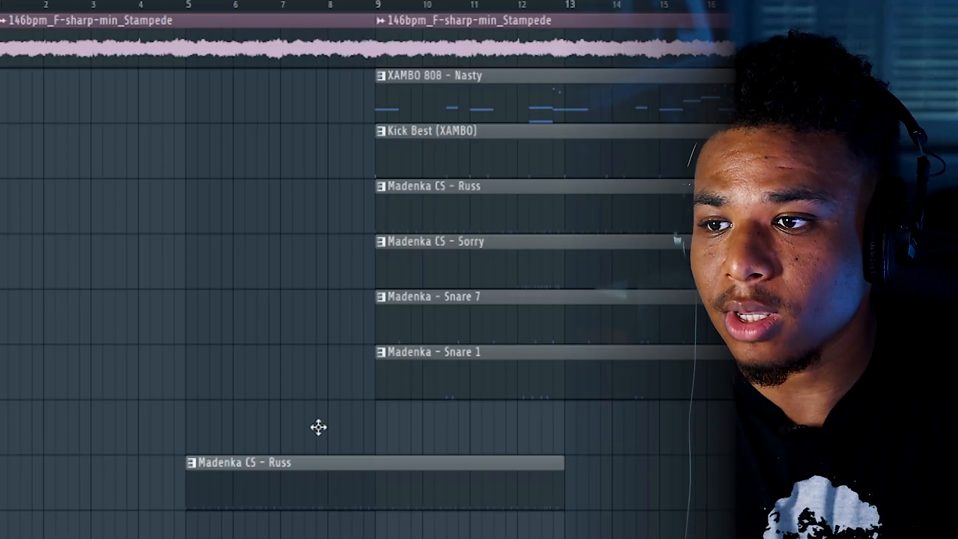
Move the Madenka CS - Russ clip up a track, then make an audio clip unique and reversed
drag(321, 428, 321, 402)
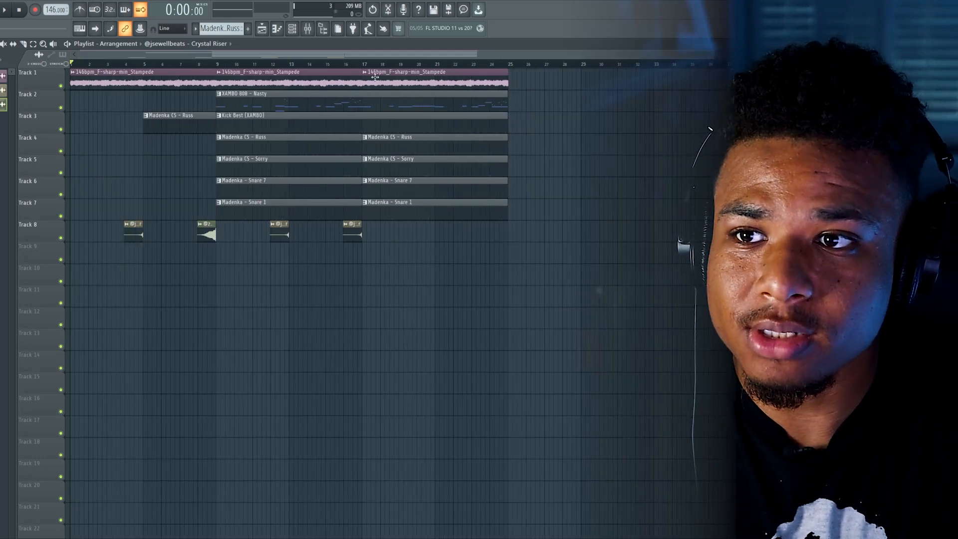
click(366, 73)
click(387, 137)
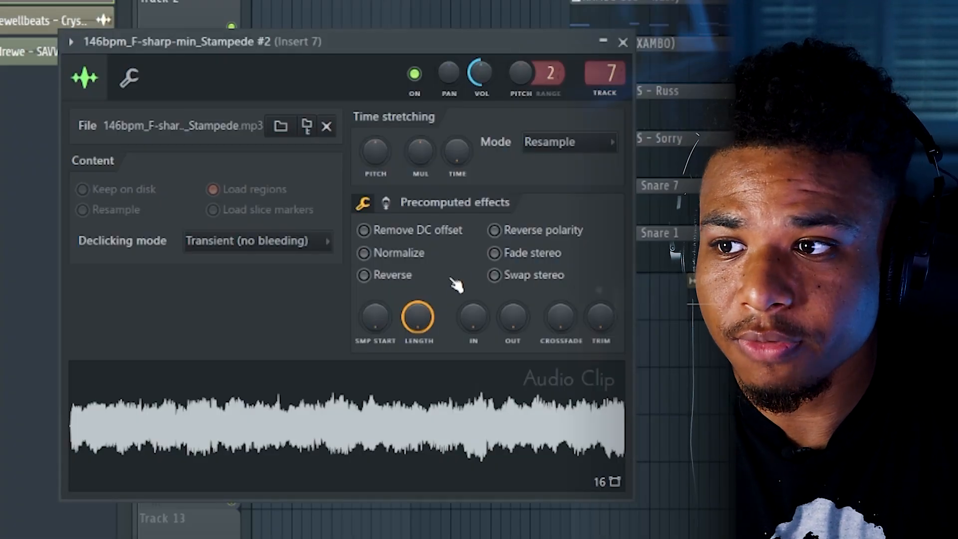
click(409, 275)
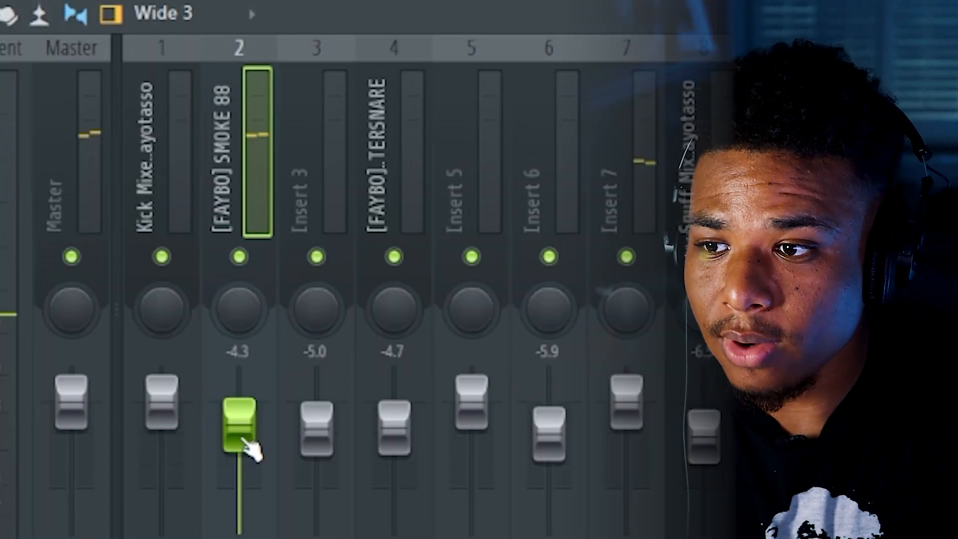
Reset insert 2's fader to default and bypass the parametric EQs in slots 3 and 1
right_click(247, 441)
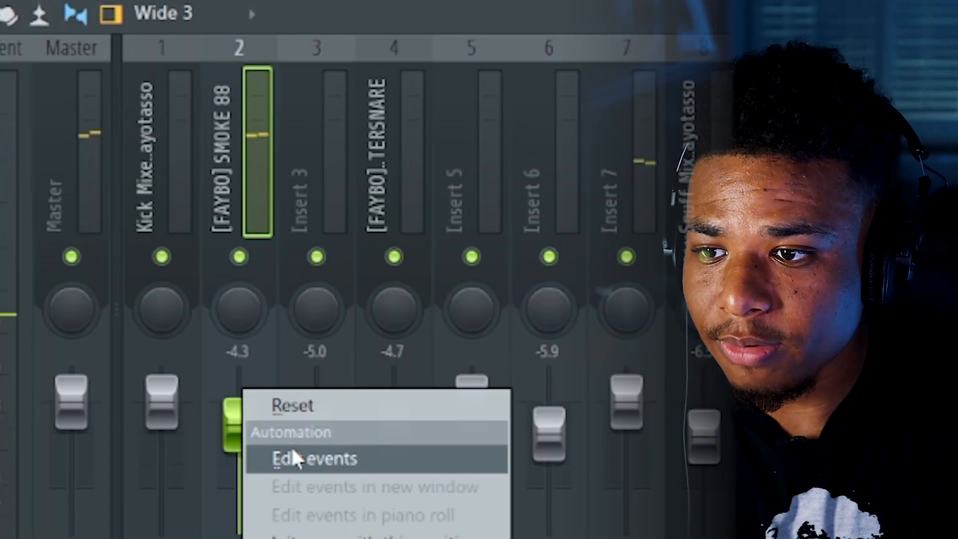
click(303, 413)
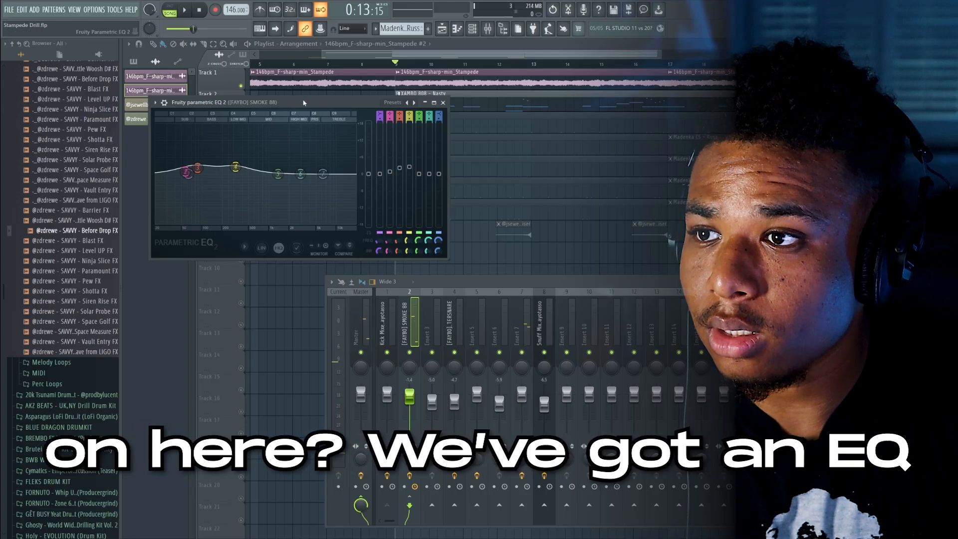
drag(304, 103, 412, 97)
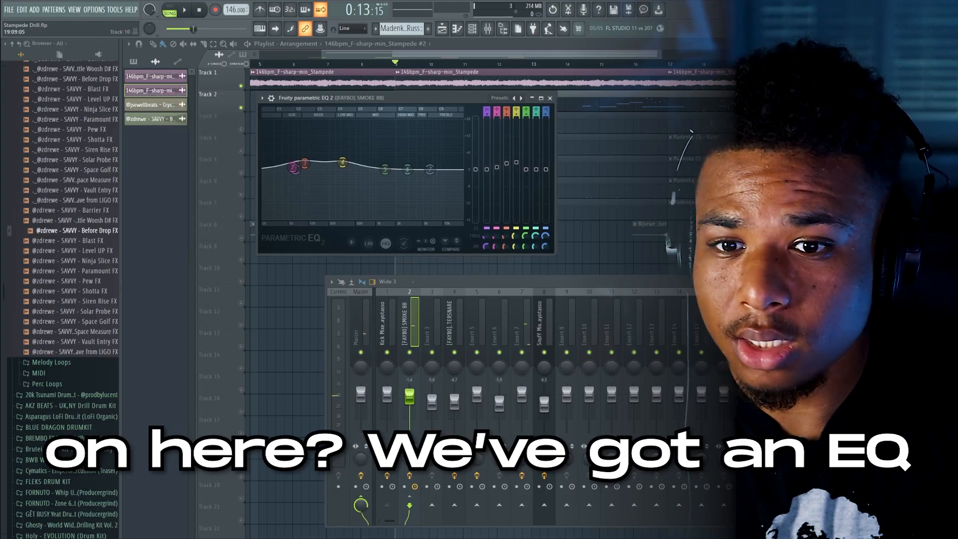
click(878, 336)
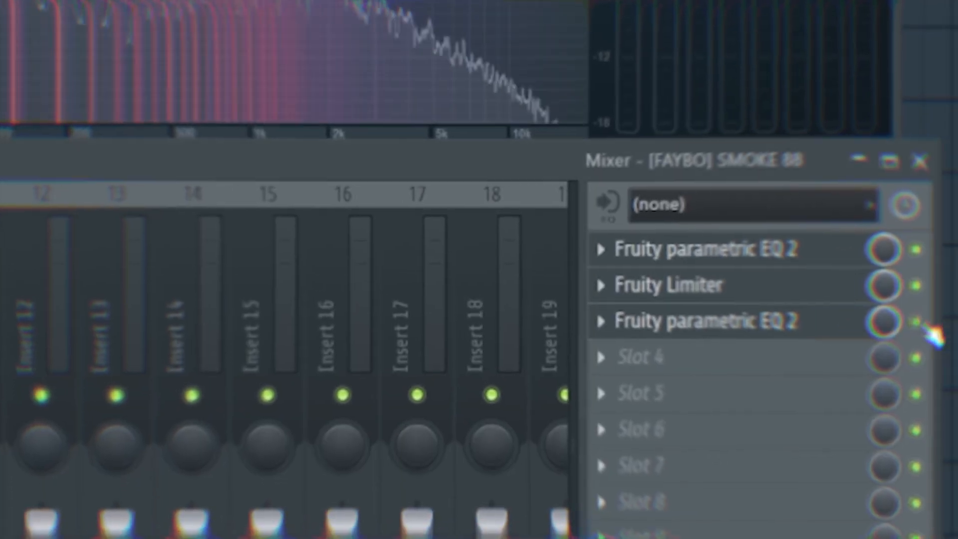
click(916, 322)
click(916, 249)
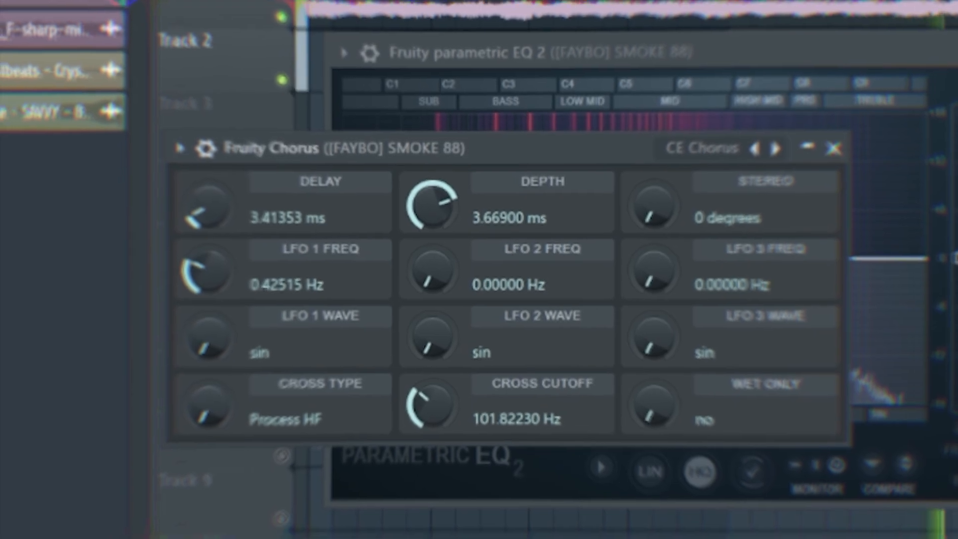
Drop the Nu gun shot FX and Flip Perc samples into the playlist
drag(303, 436, 312, 255)
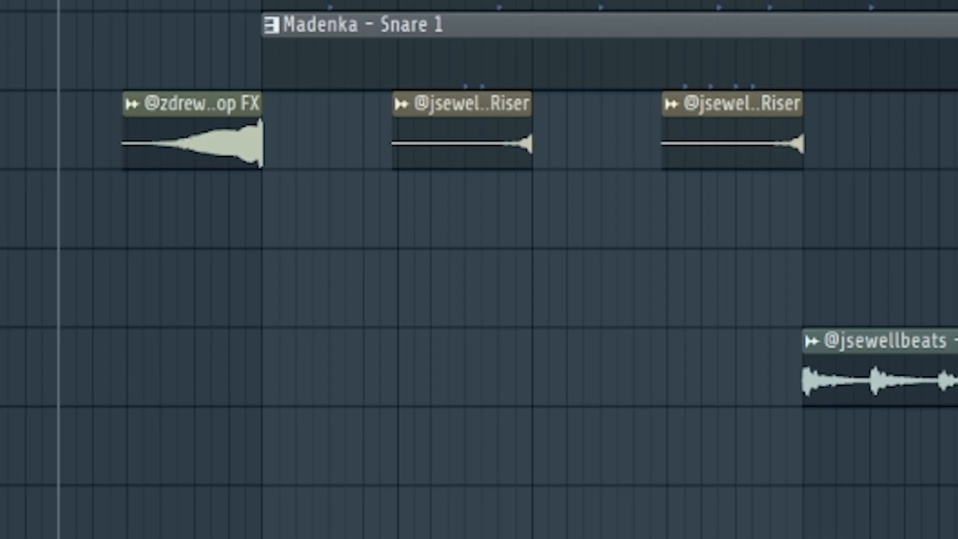
drag(2, 279, 289, 274)
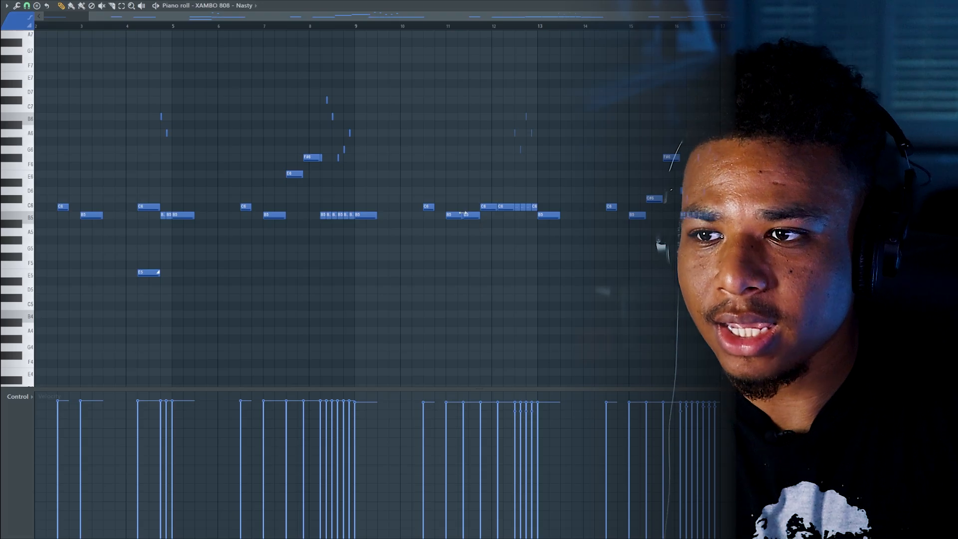
key(ctrl+a)
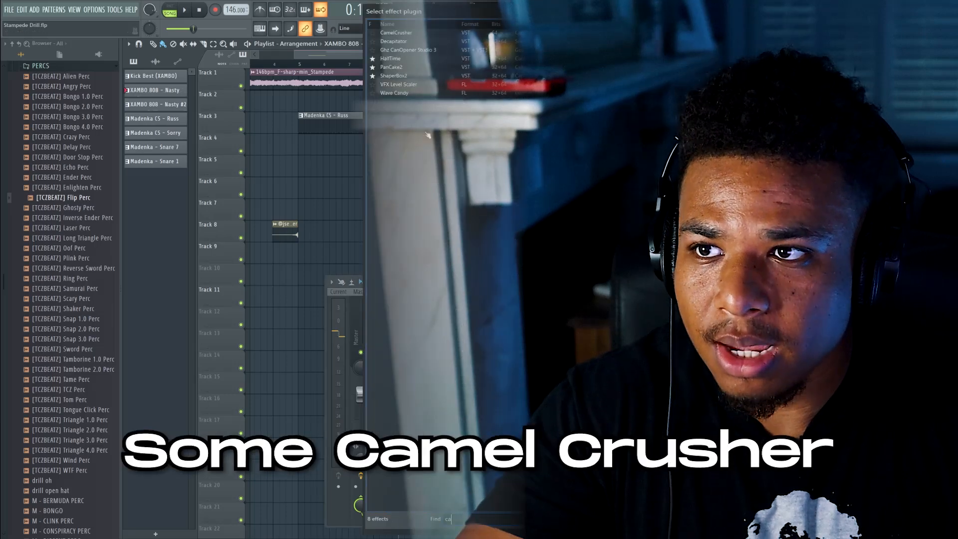
Load CamelCrusher and shape SMOKE 88's lowest EQ band into a 79 Hz low shelf
click(411, 35)
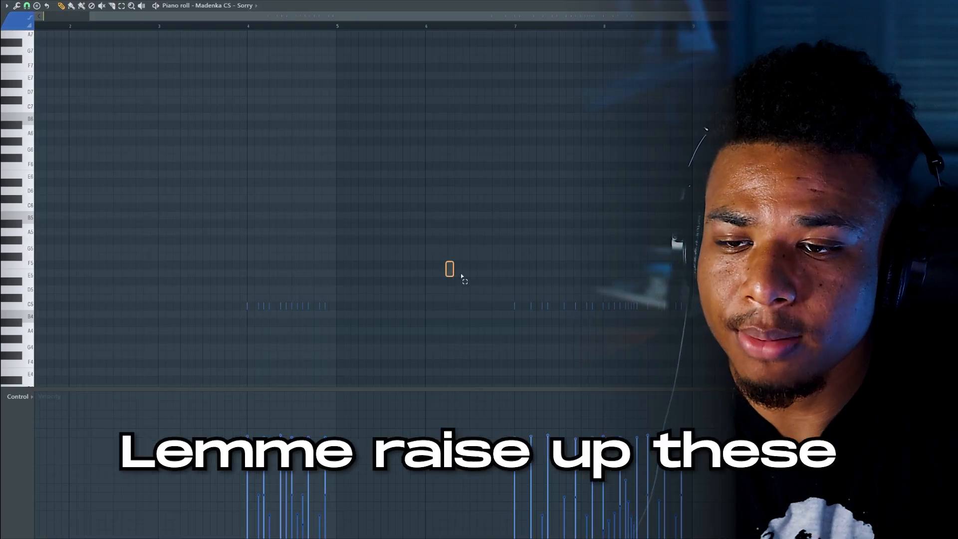
drag(446, 262, 723, 334)
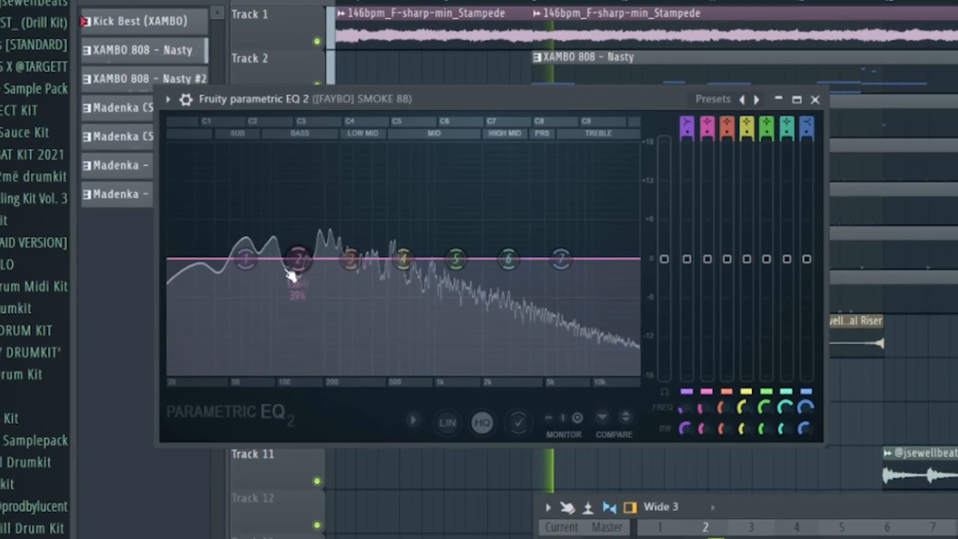
drag(245, 259, 261, 300)
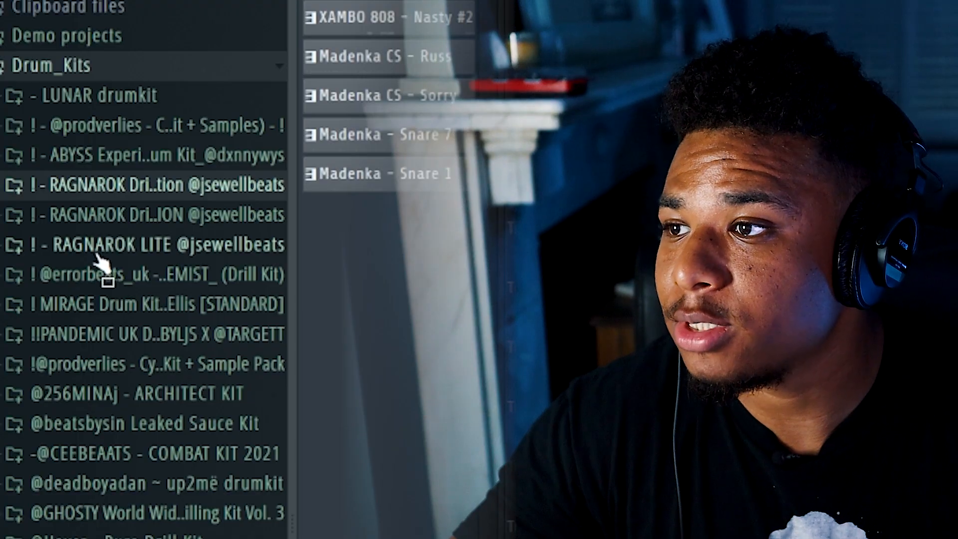
Expand the RAGNAROK drum kit and FILLS folders in the browser
click(156, 192)
click(70, 358)
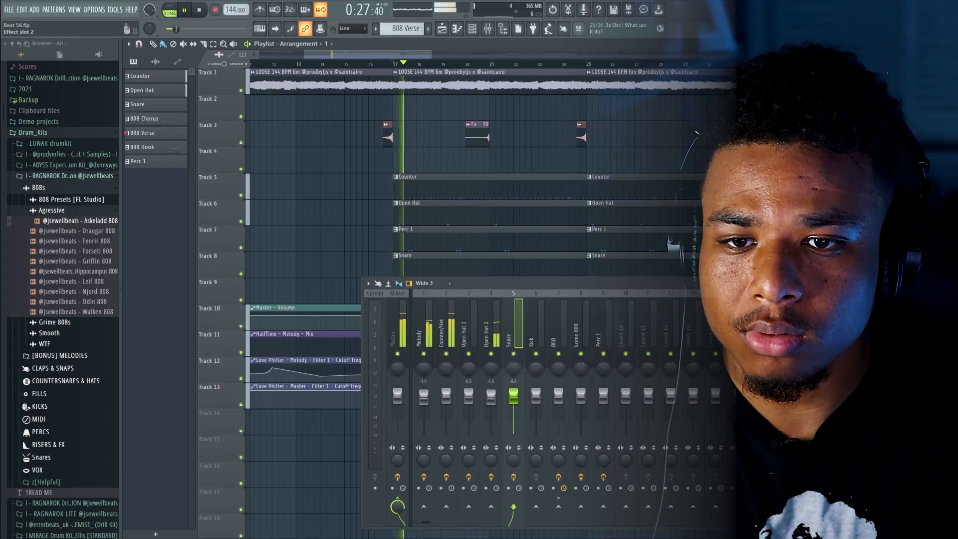
Lower the CLIP knob on the Snare insert's Cymatics Diablo Lite, then add Frost Kick to the channel rack
key(space)
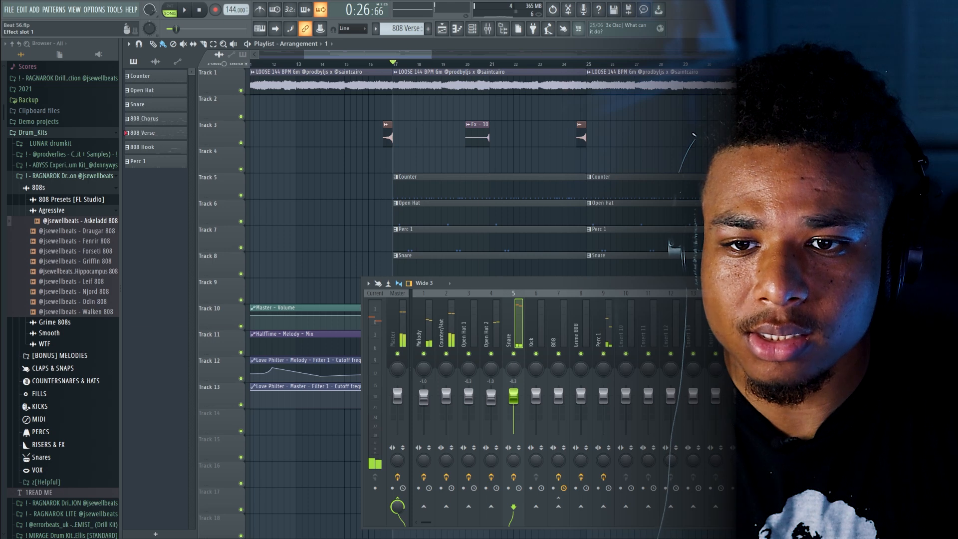
click(848, 318)
drag(405, 187, 406, 193)
key(space)
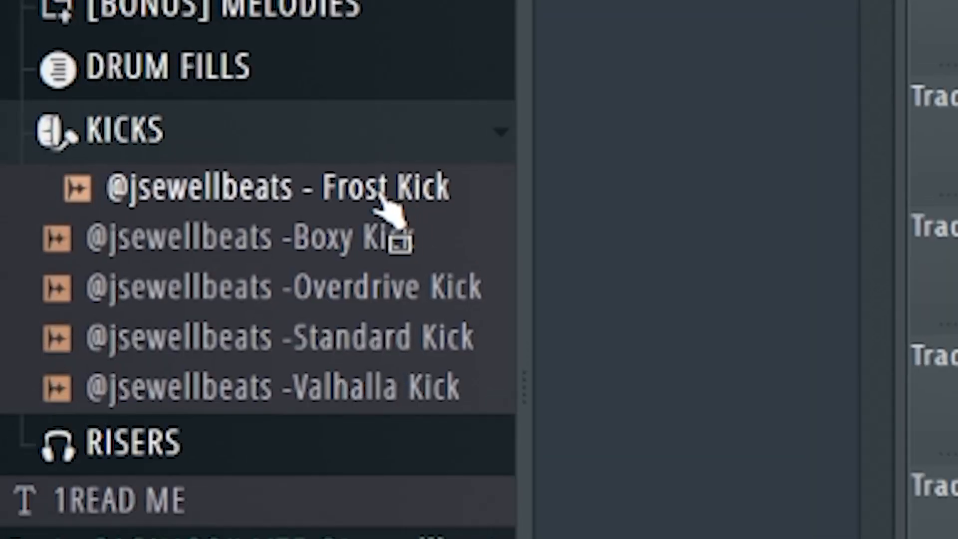
drag(50, 248, 331, 427)
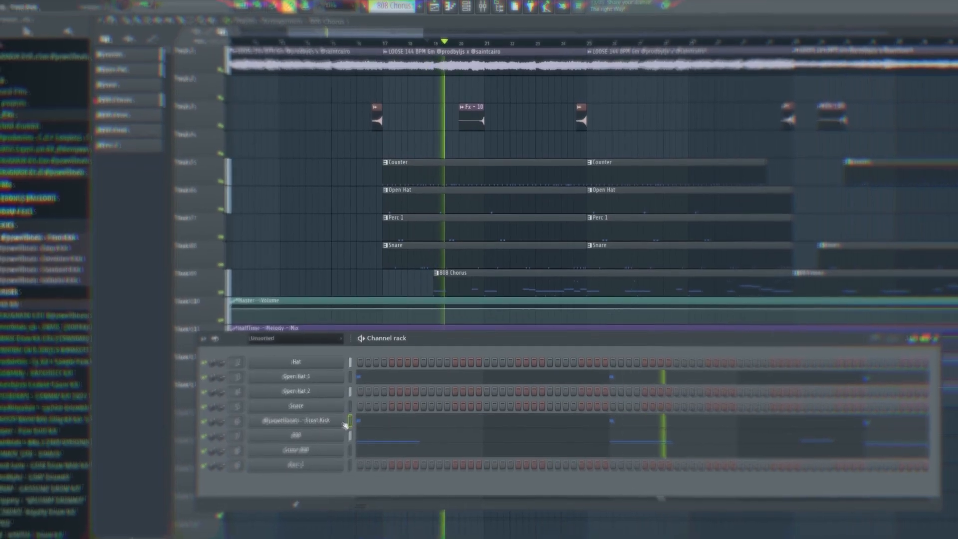
From Frost Kick's settings, select Mixer insert 7 '808' and drag its fader to 2.3
click(344, 426)
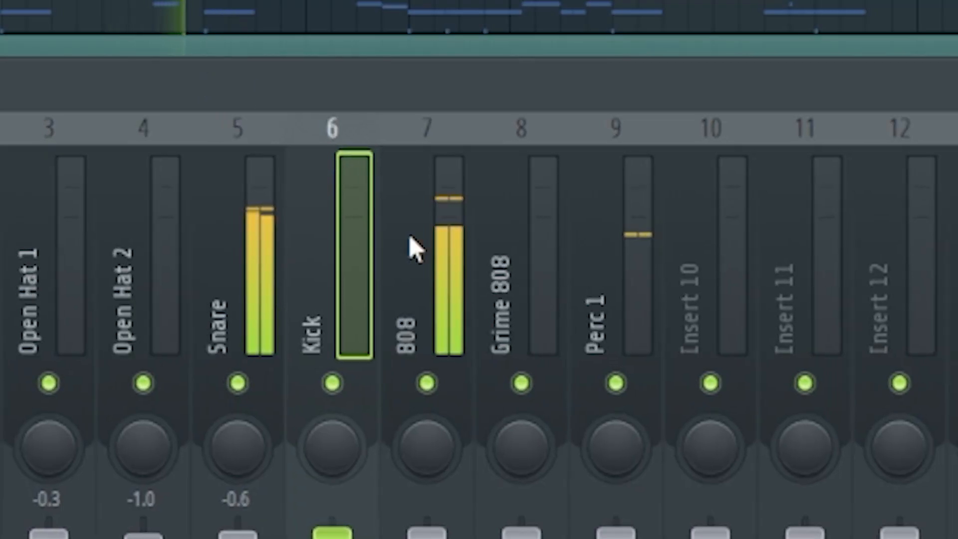
click(462, 222)
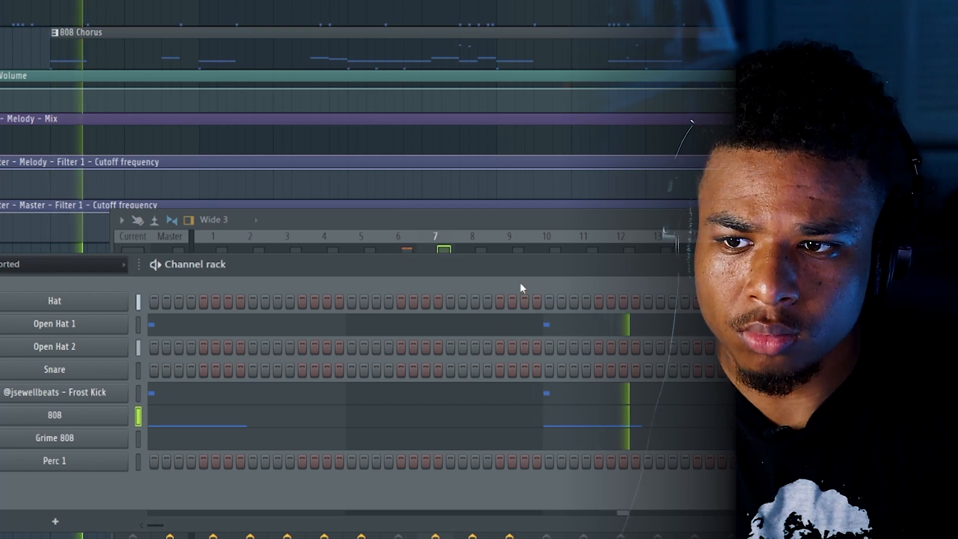
drag(518, 215, 524, 166)
drag(442, 360, 441, 353)
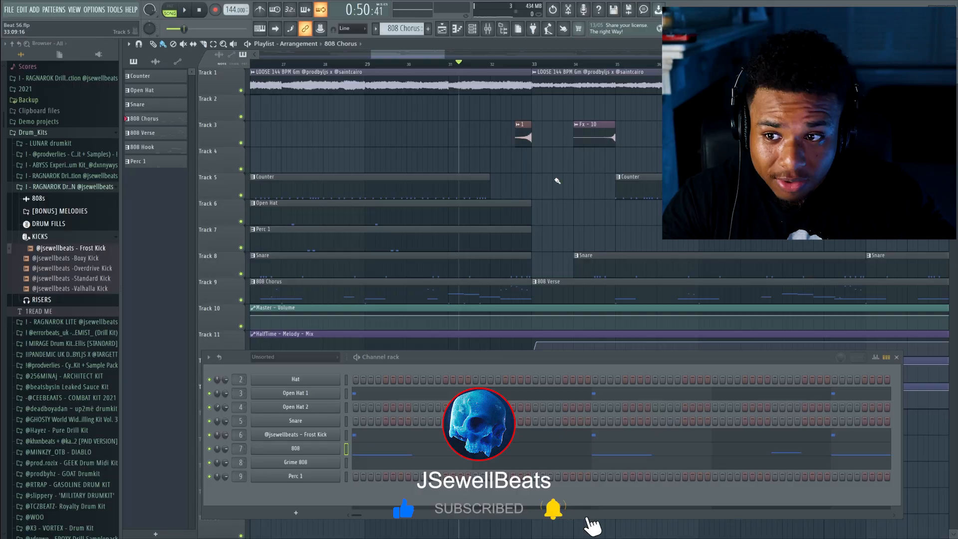
Shift the selected high notes down one octave with Ctrl+Down, then raise the Grime 808 fader
scroll(534, 220, up, 1)
click(466, 63)
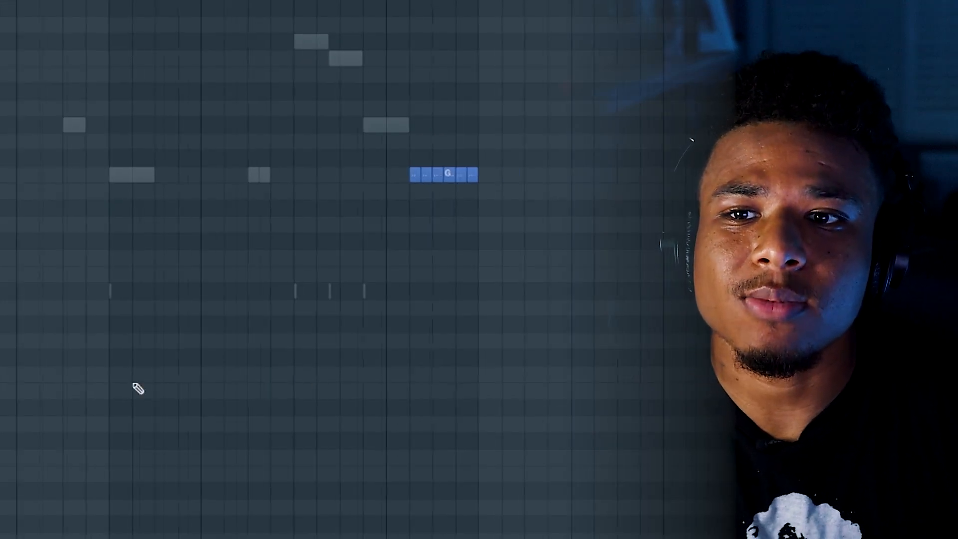
scroll(539, 391, up, 5)
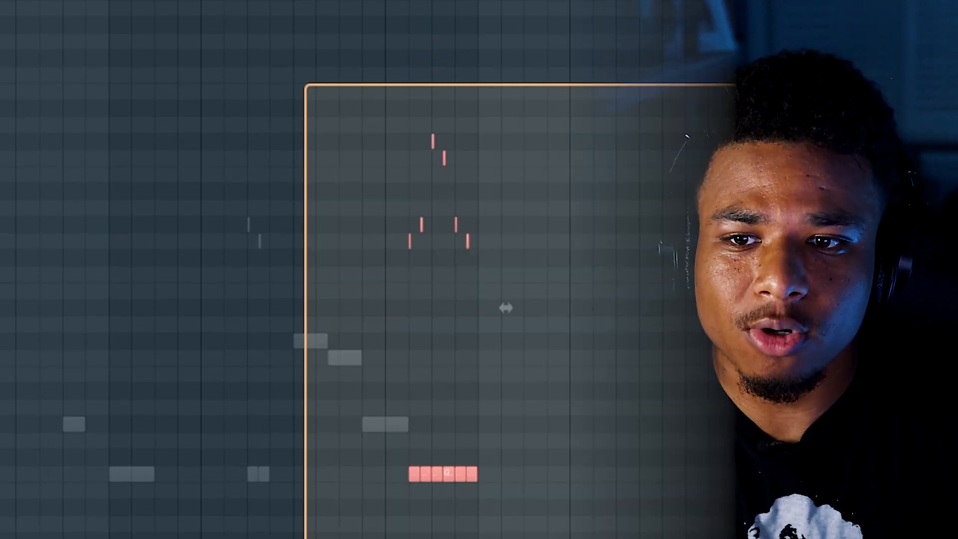
key(ctrl+Down)
key(space)
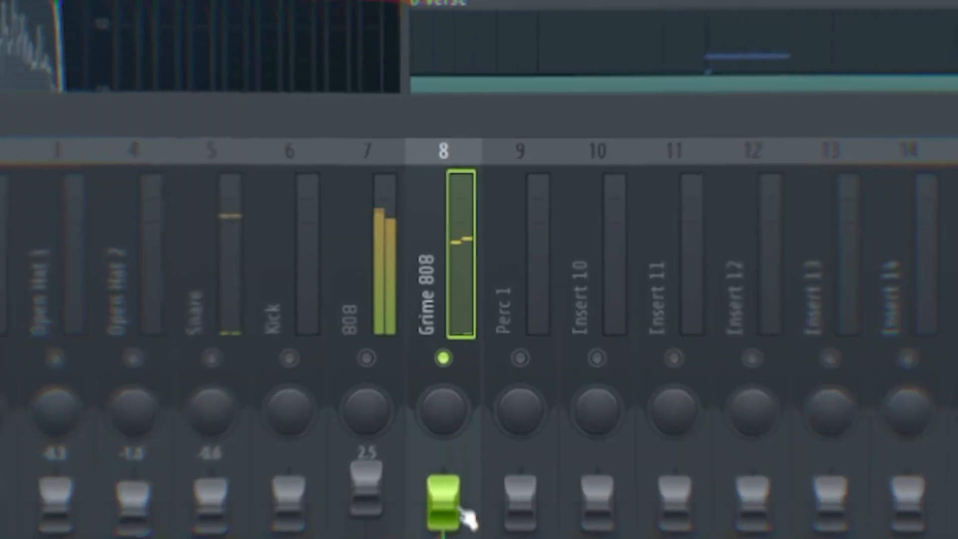
drag(445, 506, 434, 471)
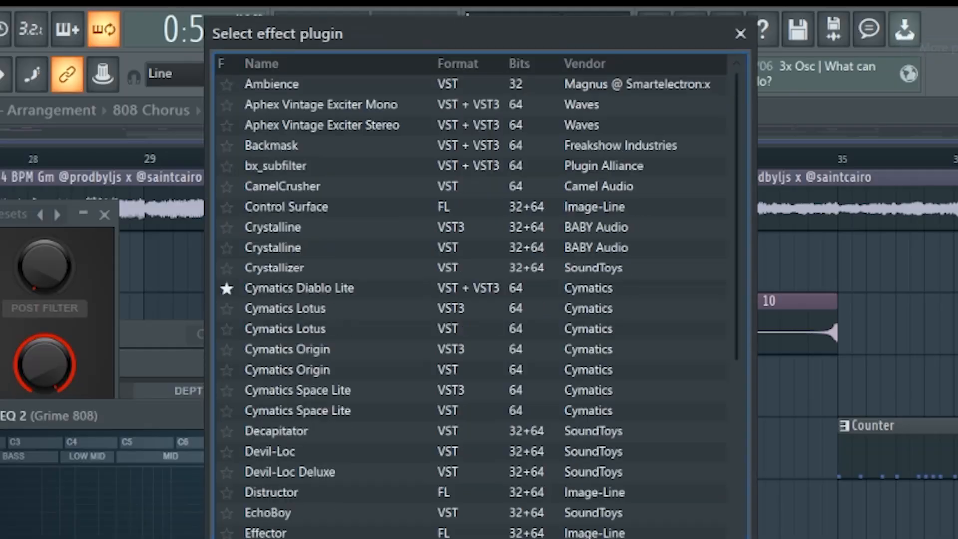
Load CamelCrusher on the Grime 808 insert, play the beat, and show the note panning lane
text(camel)
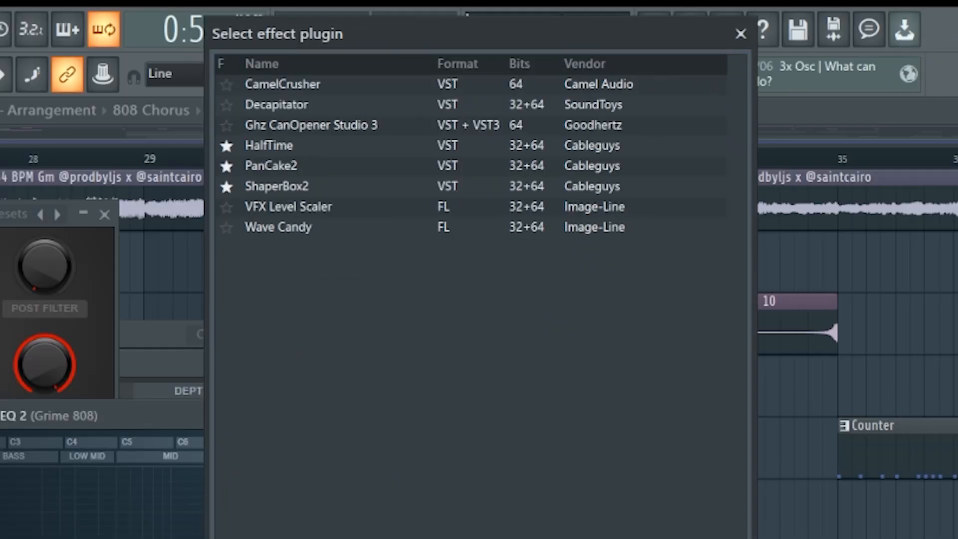
click(307, 90)
double_click(306, 90)
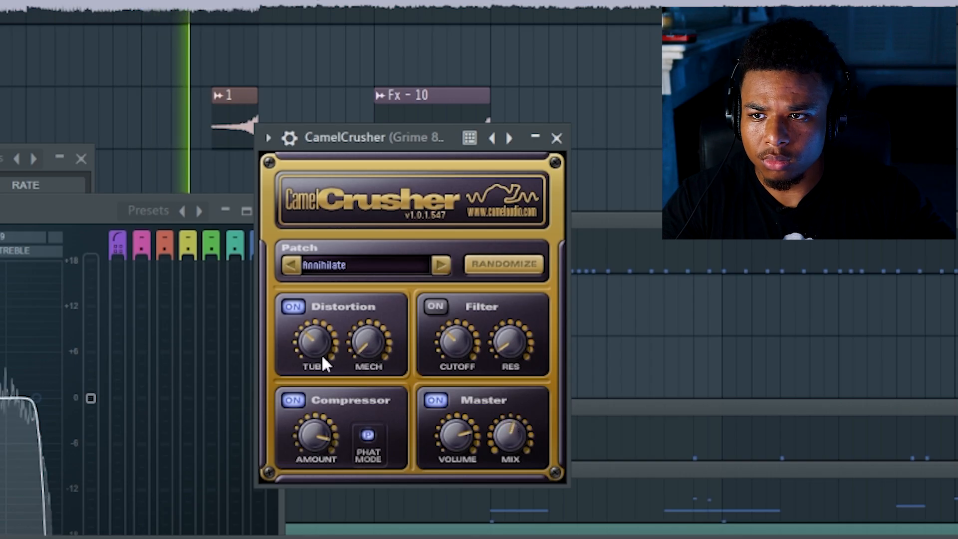
key(space)
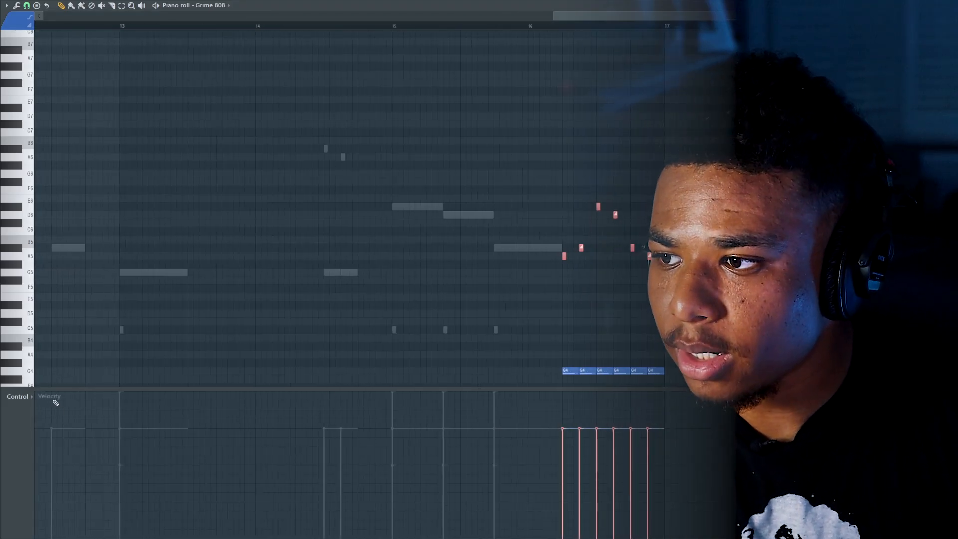
click(19, 396)
click(45, 413)
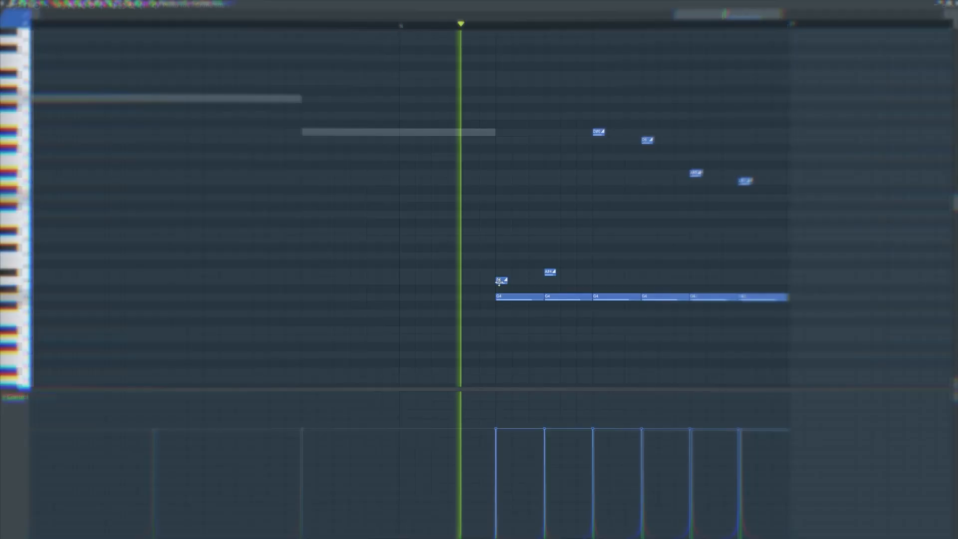
Drag the A#4, A#5, D#6, D6 and G5 notes higher, then bring up the mixer with F9
drag(498, 280, 499, 173)
drag(550, 272, 550, 182)
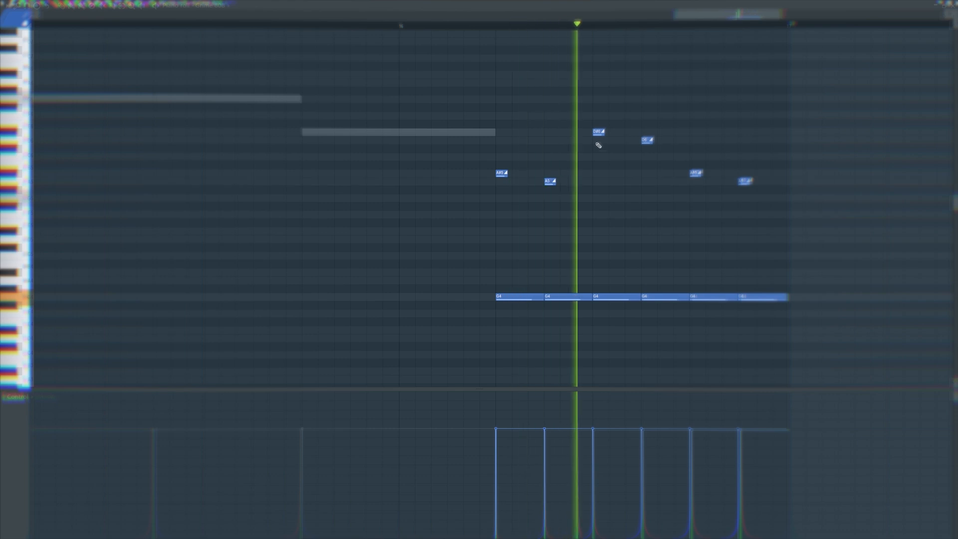
drag(598, 132, 601, 70)
drag(647, 140, 647, 81)
drag(704, 172, 704, 40)
drag(744, 182, 745, 56)
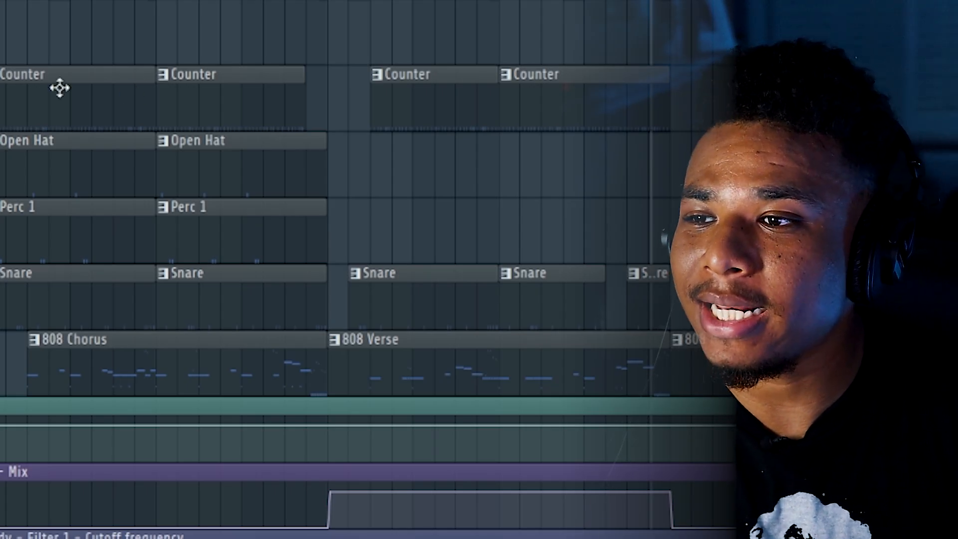
scroll(60, 88, up, 4)
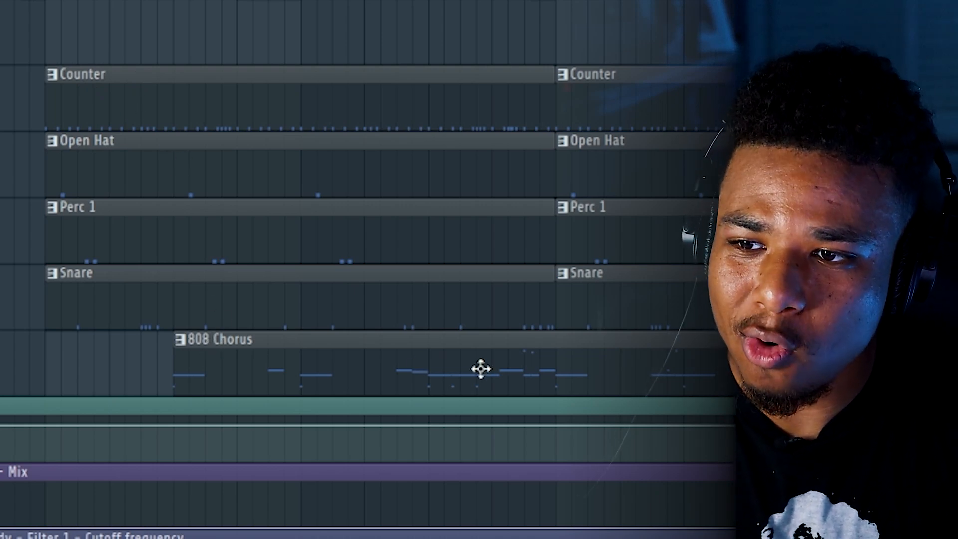
key(F9)
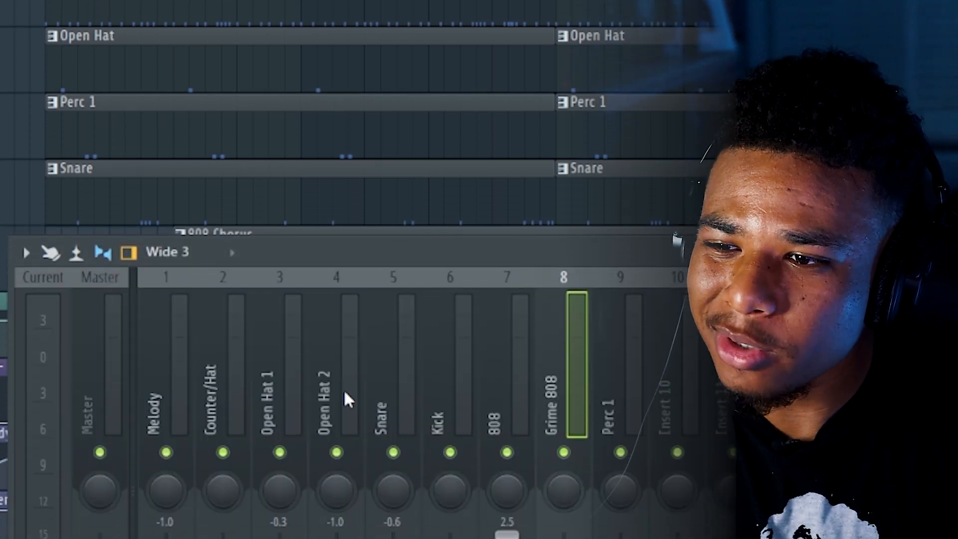
Select Open Hat 2, scroll to the empty inserts, and solo insert 41 then insert 42
click(344, 397)
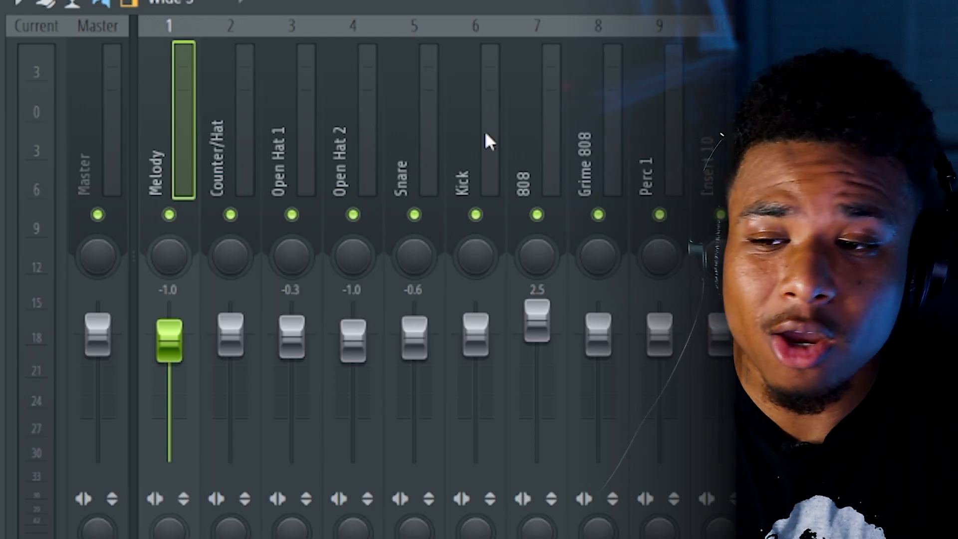
scroll(572, 124, down, 10)
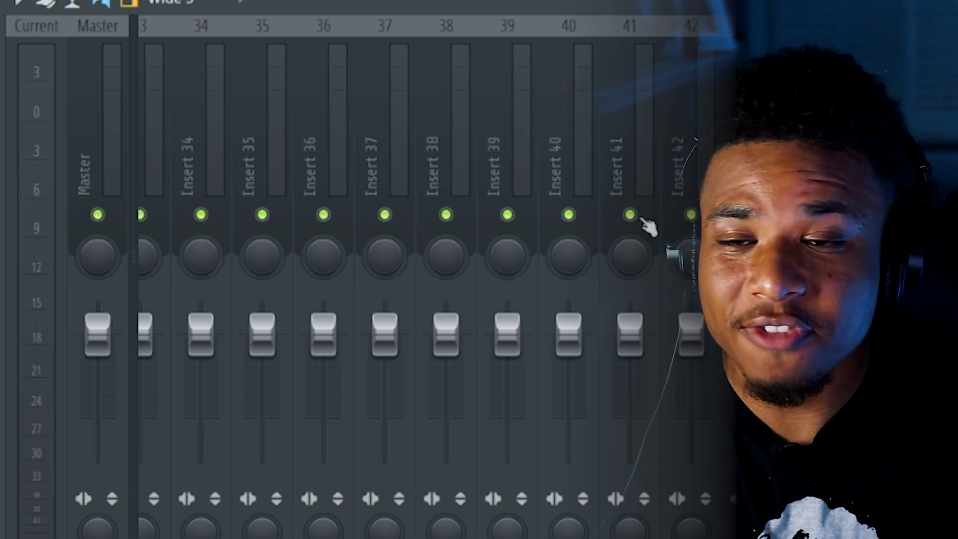
right_click(638, 217)
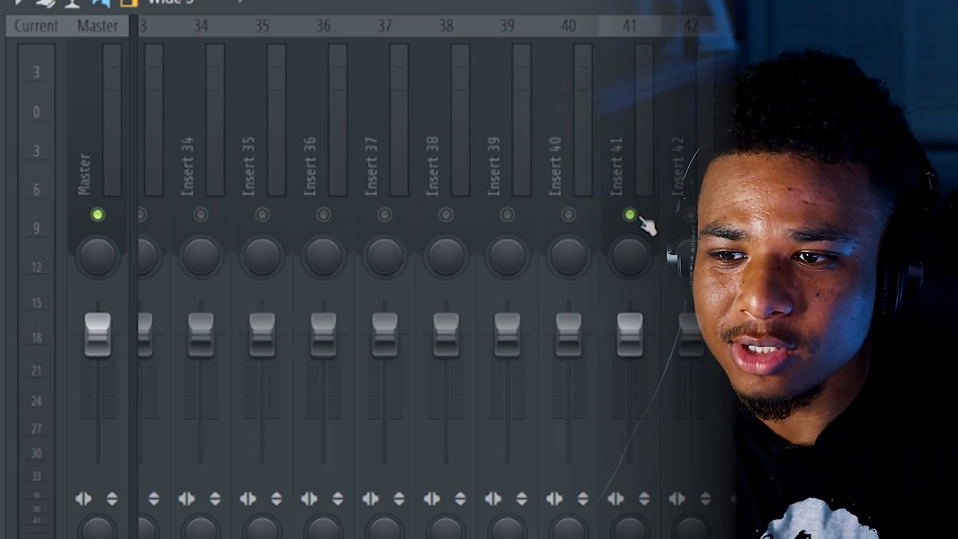
right_click(691, 215)
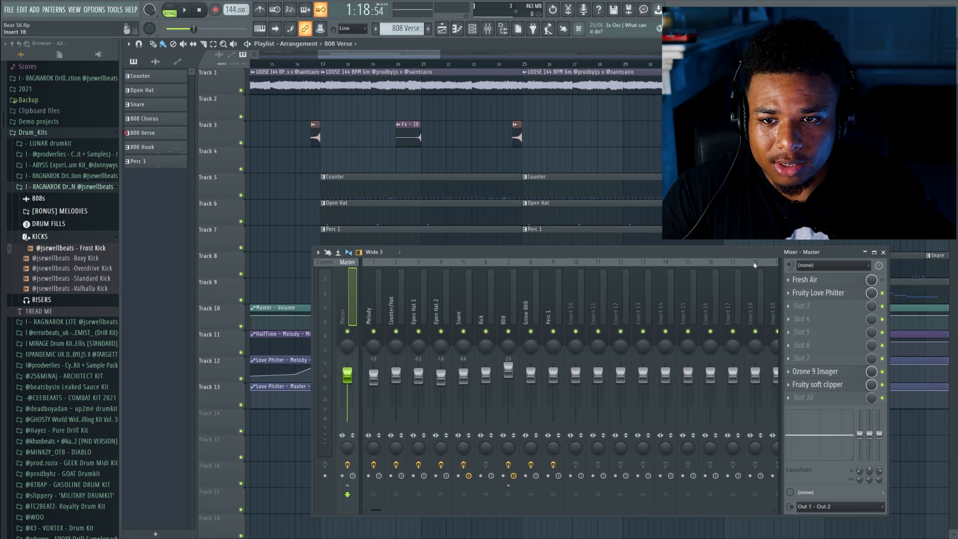
Try opening Ozone 9 Imager on Master, close its failed-load window, and disable the slot
drag(756, 253, 760, 270)
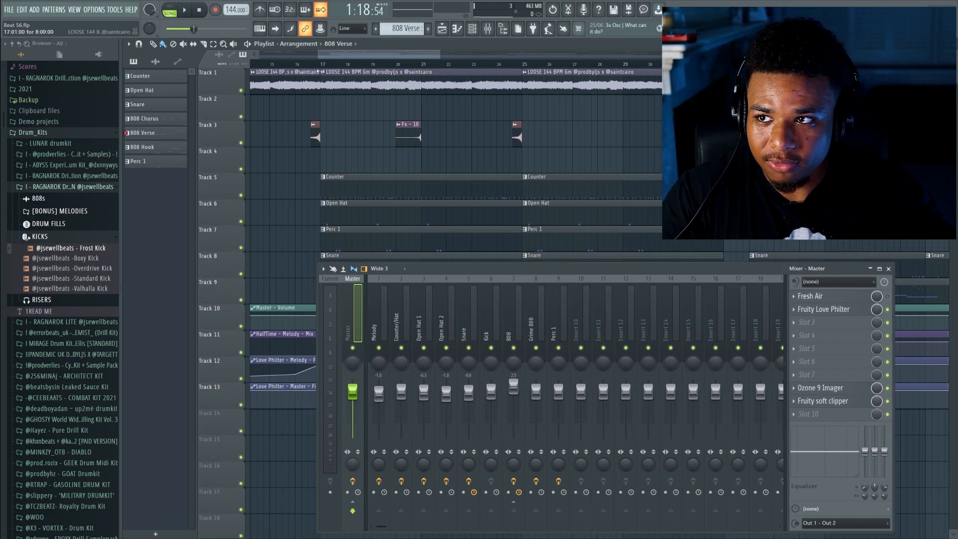
click(821, 388)
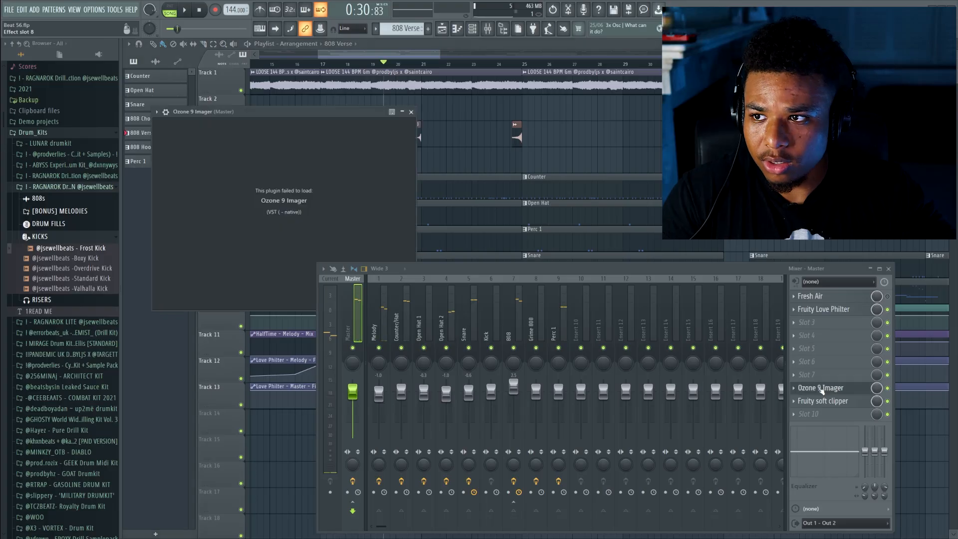
click(411, 112)
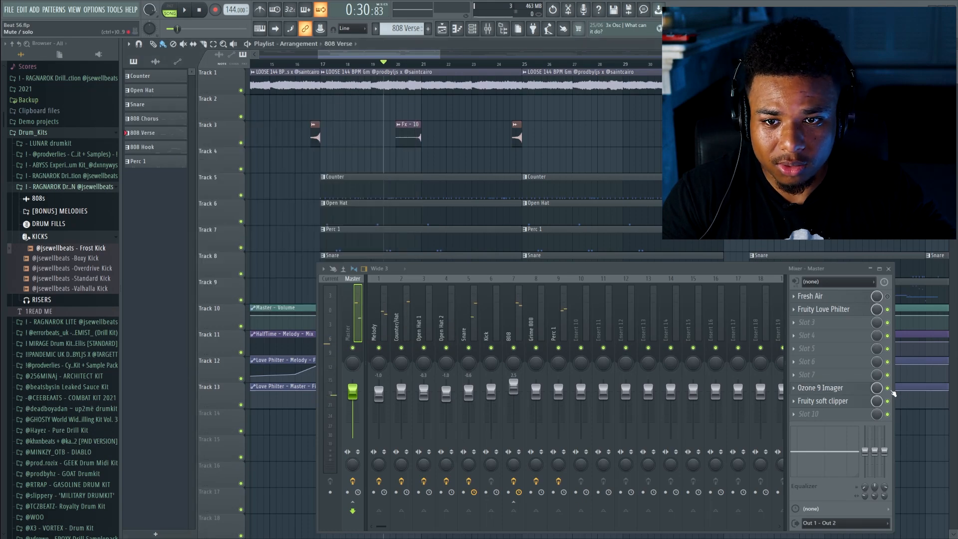
click(887, 388)
click(825, 309)
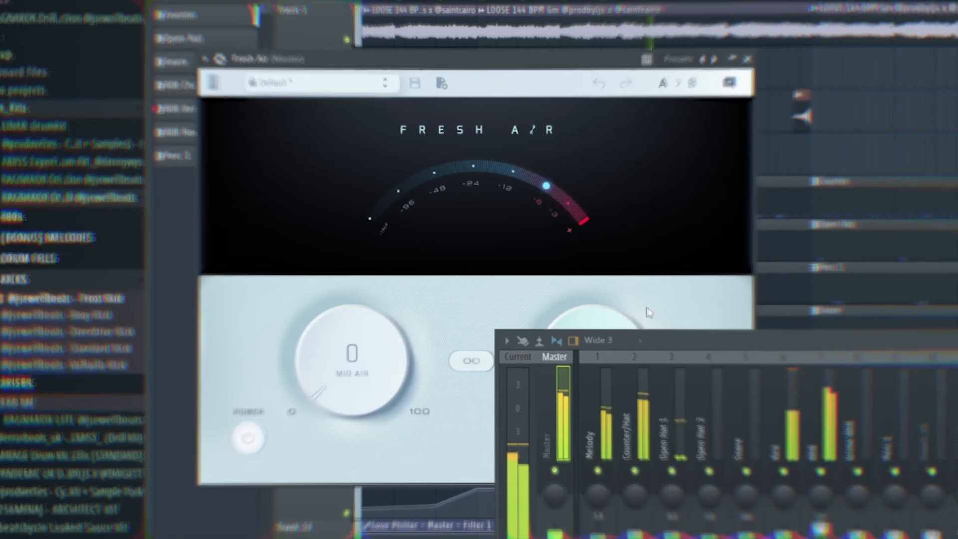
Set Fresh Air's Mid Air to about 24 and High Air to 18
drag(658, 336, 659, 444)
drag(358, 375, 346, 335)
drag(541, 364, 549, 324)
drag(349, 364, 371, 339)
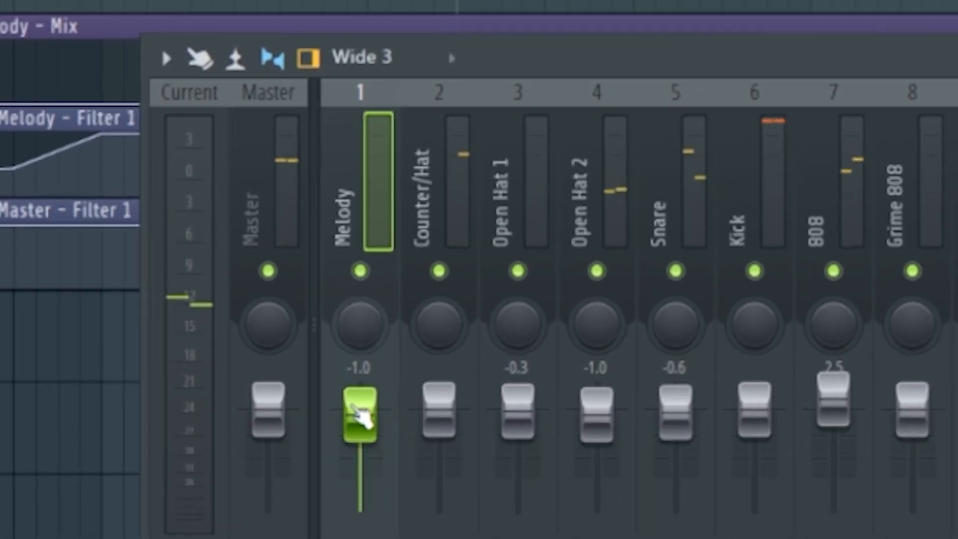
Lower the Melody fader to -2.4, move the Counter clip earlier, and shorten the Snare clip
drag(379, 419, 349, 450)
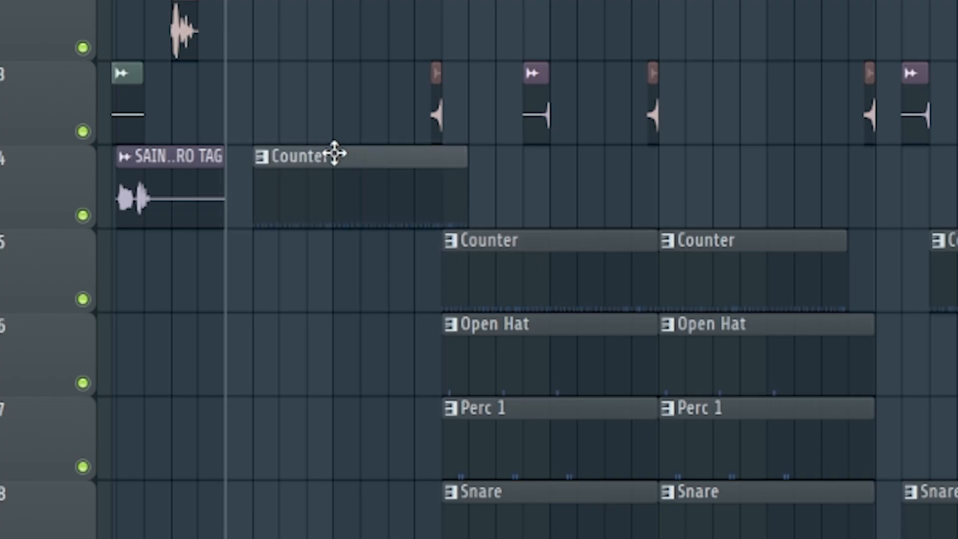
drag(335, 149, 314, 156)
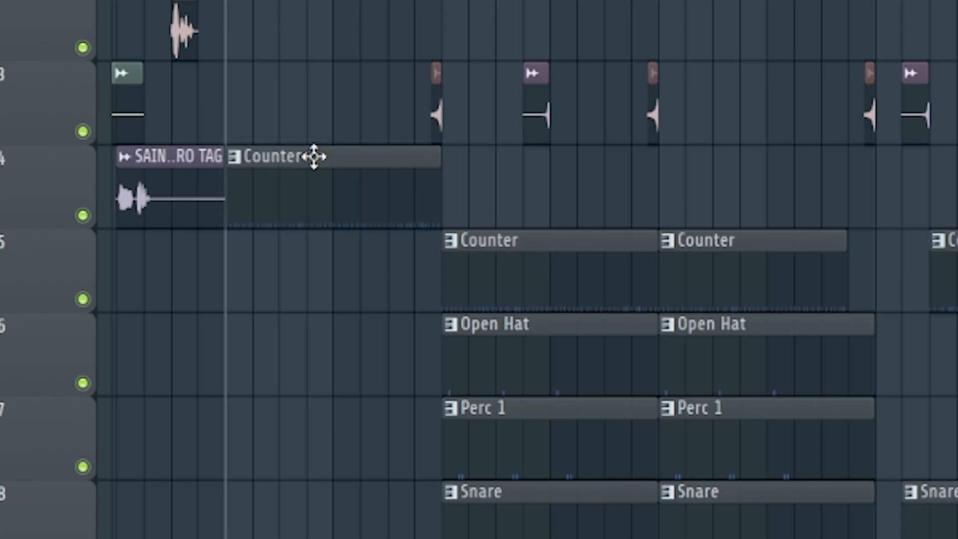
drag(552, 162, 430, 163)
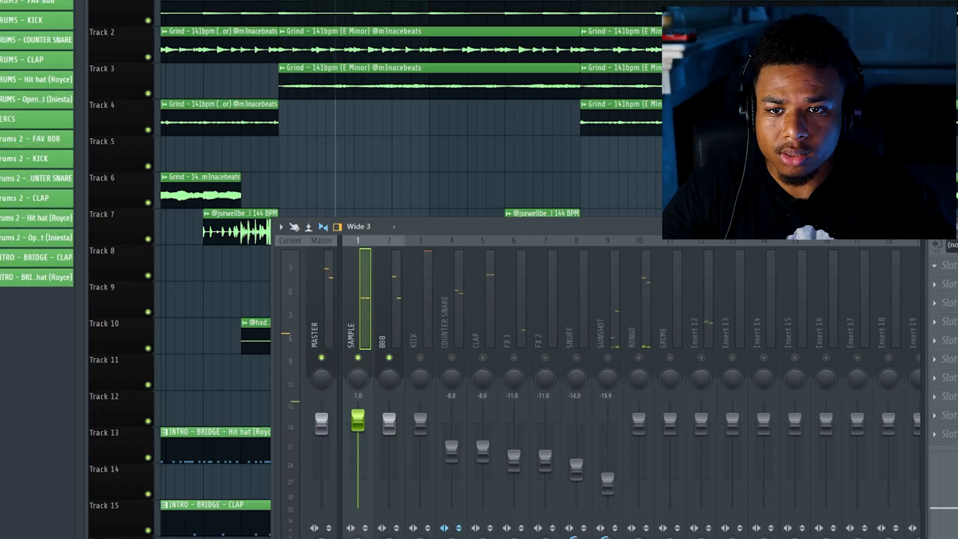
Add Parametric EQ 2 to SAMPLE with the '20Hz + 18kHz cut' preset, low cut at 50 Hz
click(768, 417)
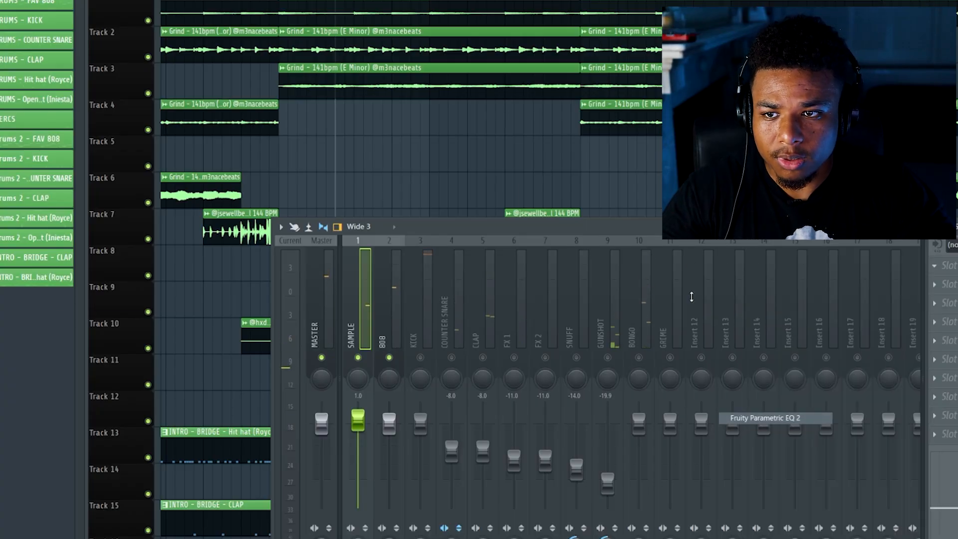
click(469, 74)
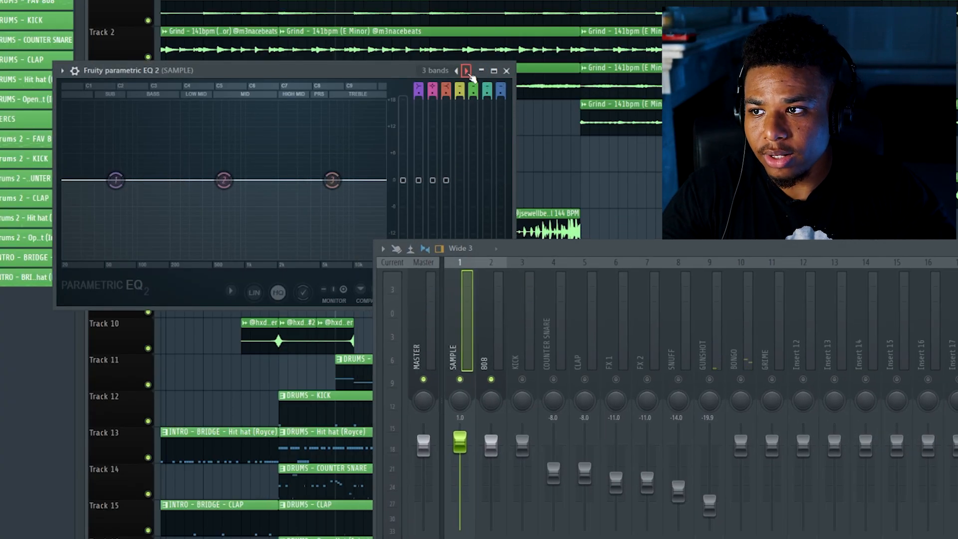
drag(90, 167, 130, 179)
key(space)
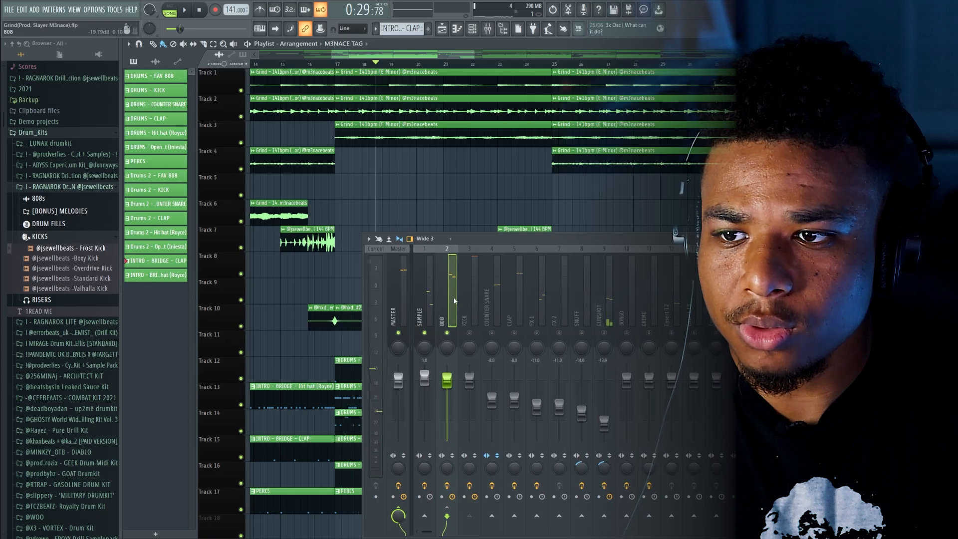
Nudge Blood Overdrive's PRE AMP, play to listen, and return to the playlist
click(888, 283)
drag(441, 107, 441, 108)
key(space)
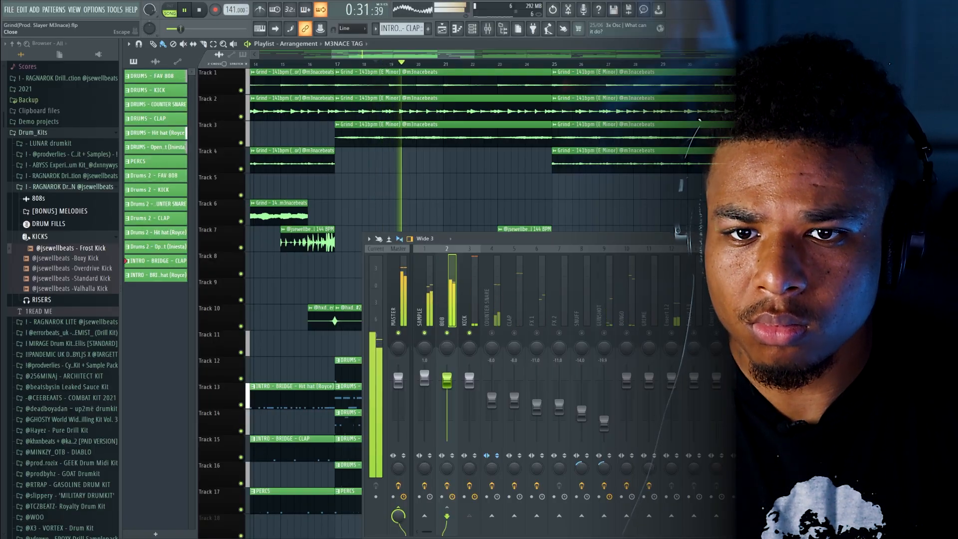
key(F9)
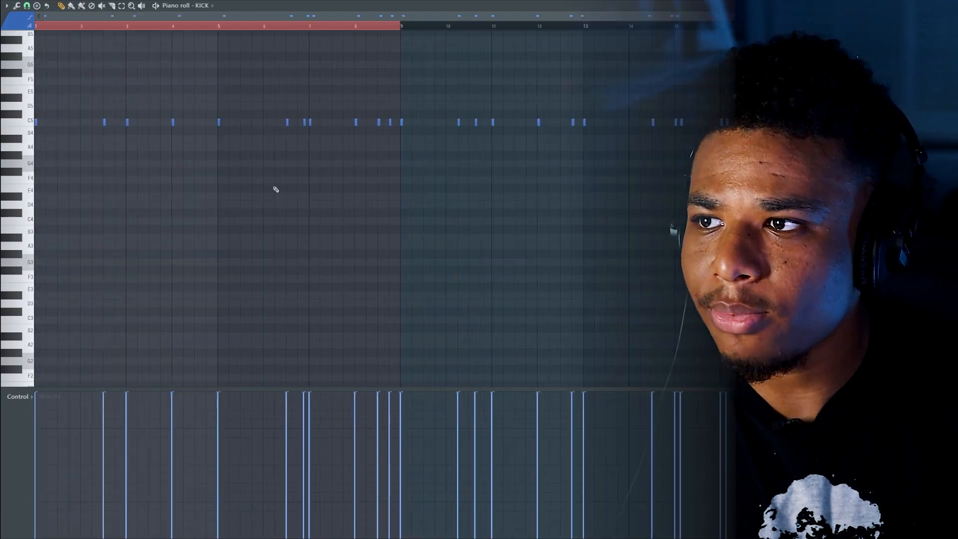
scroll(165, 101, up, 3)
drag(251, 16, 184, 16)
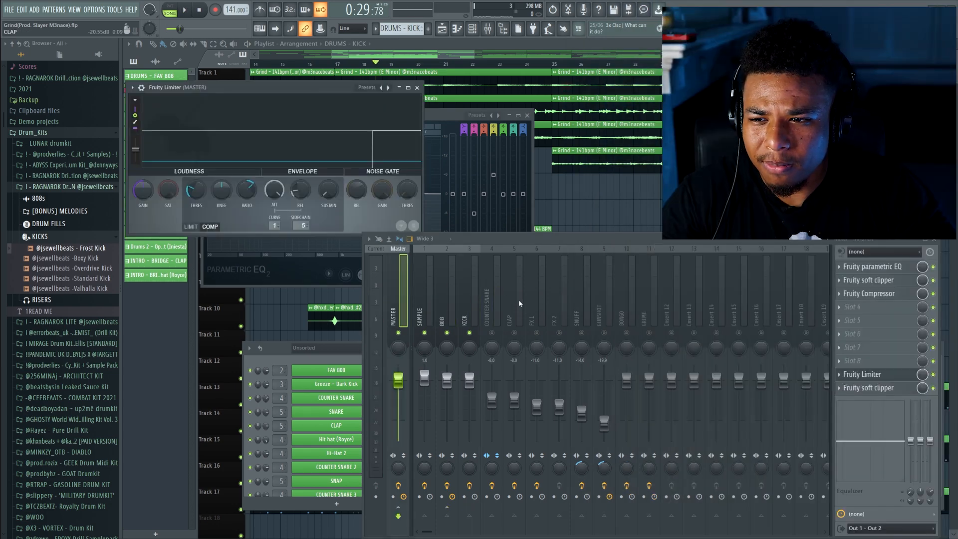
Check the CLAP and Master chains, then lower the SAMPLE fader from 1.0 to -0.4
click(518, 303)
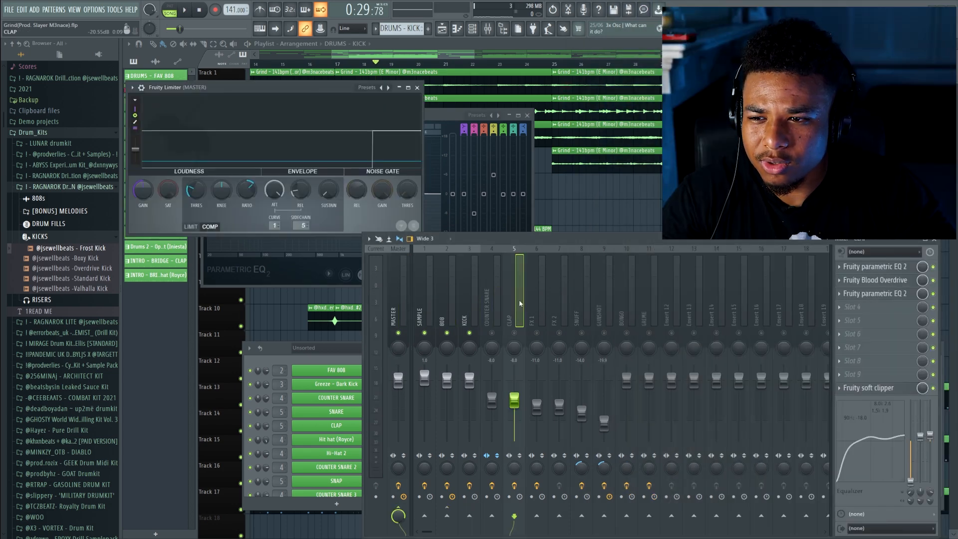
click(403, 307)
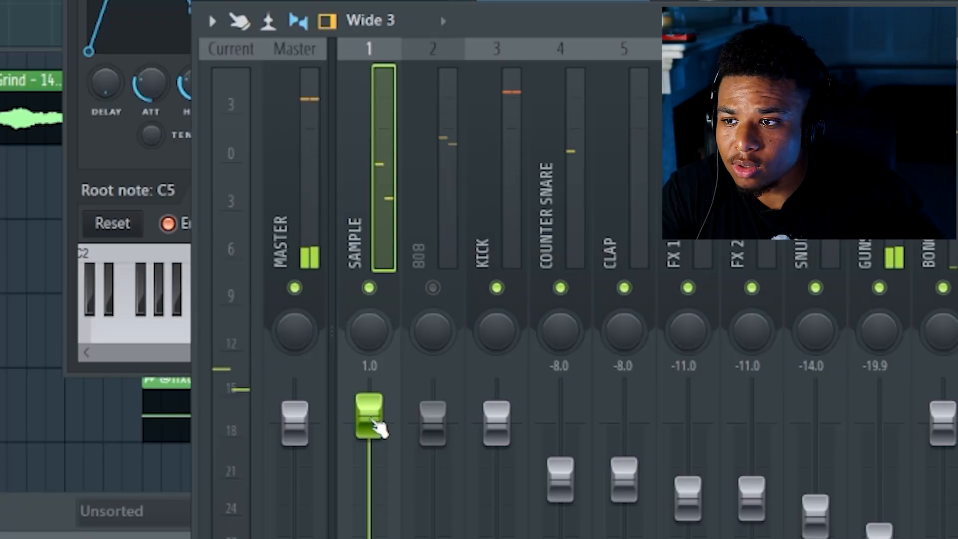
drag(378, 428, 378, 438)
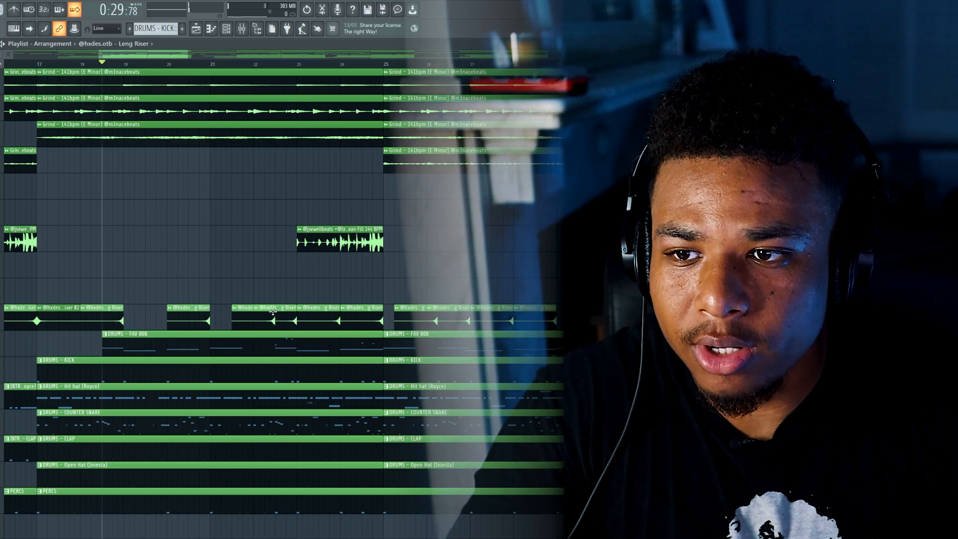
double_click(121, 307)
click(188, 136)
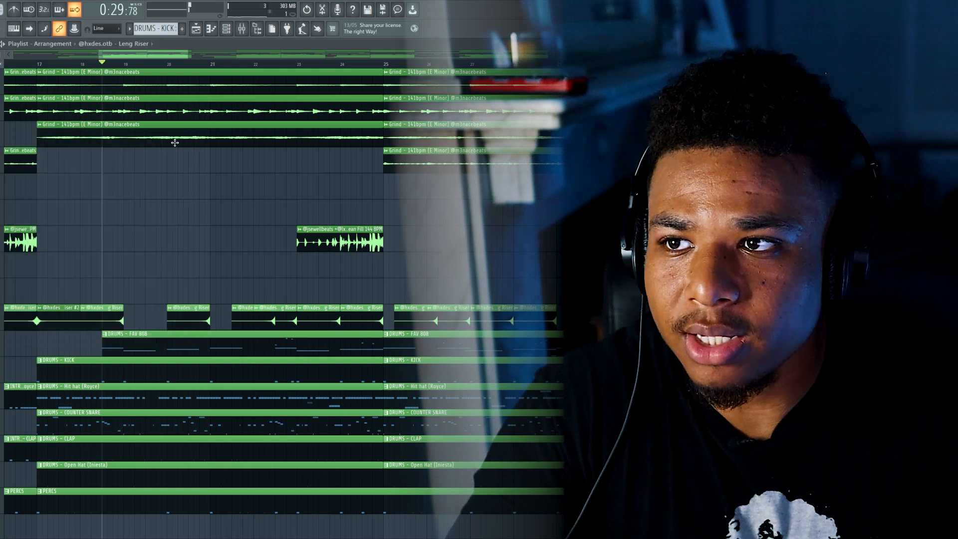
scroll(153, 164, down, 2)
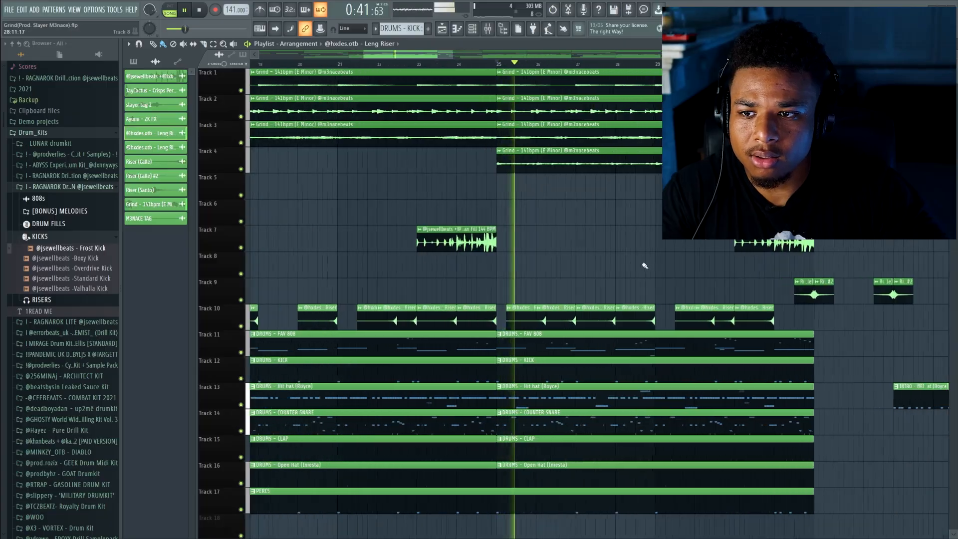
scroll(644, 266, up, 1)
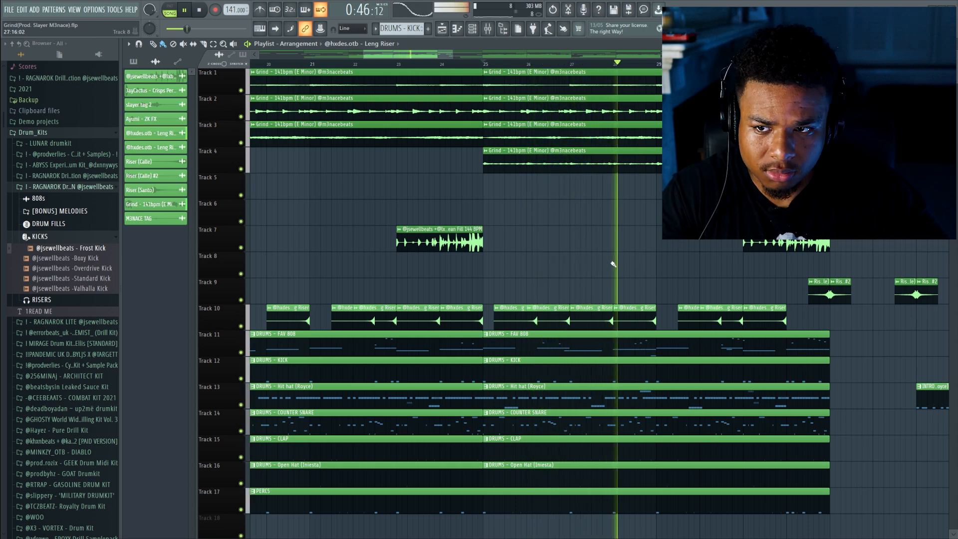
key(space)
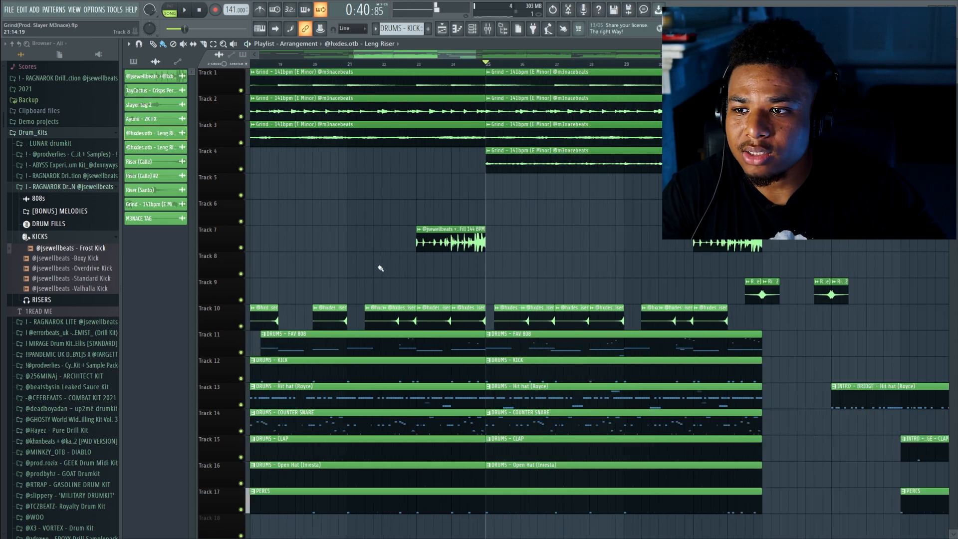
scroll(384, 268, down, 4)
scroll(409, 272, up, 6)
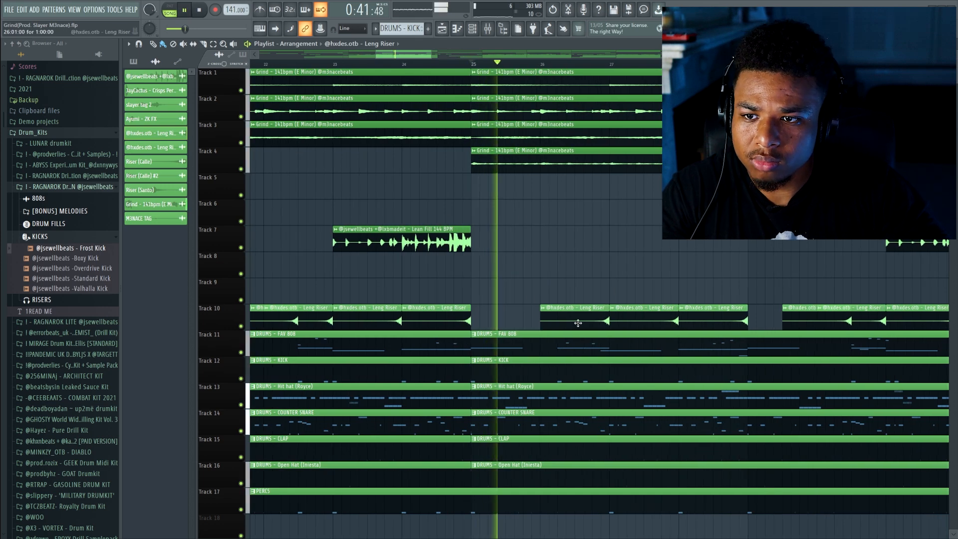
scroll(643, 326, down, 3)
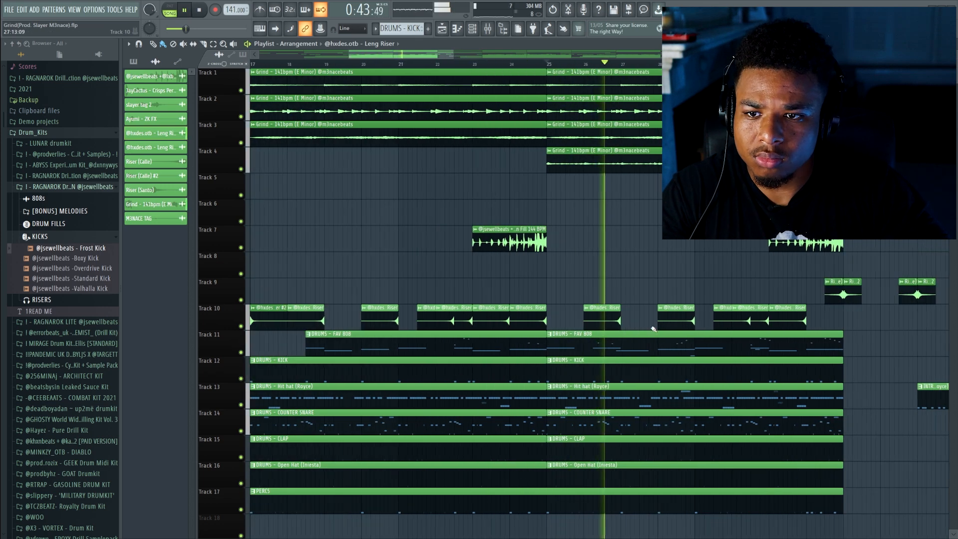
scroll(733, 327, up, 1)
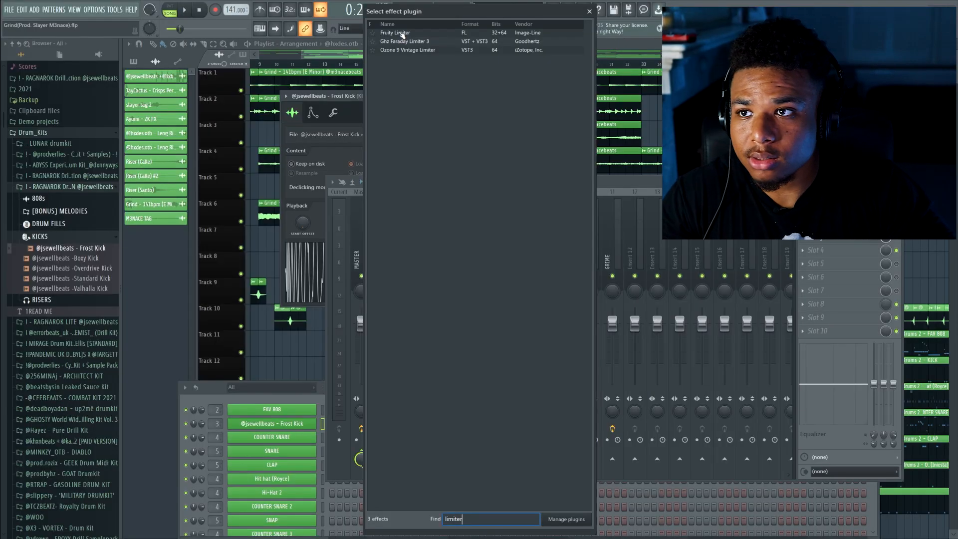
Add Fruity Limiter to the 808 insert and turn its Envelope REL knob down slightly
double_click(395, 33)
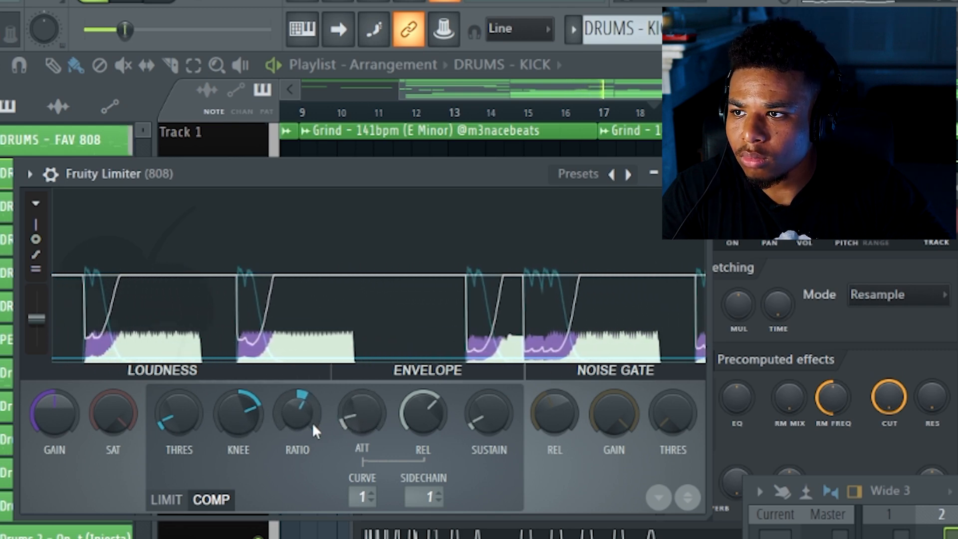
drag(423, 412, 423, 424)
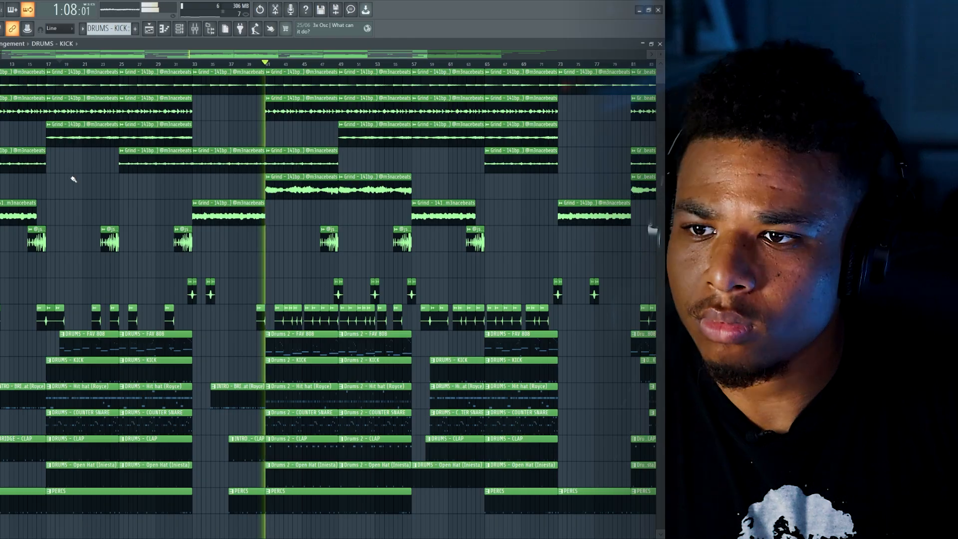
Open the Grind audio clip's Channel settings from the Playlist and move the window aside
scroll(112, 168, down, 2)
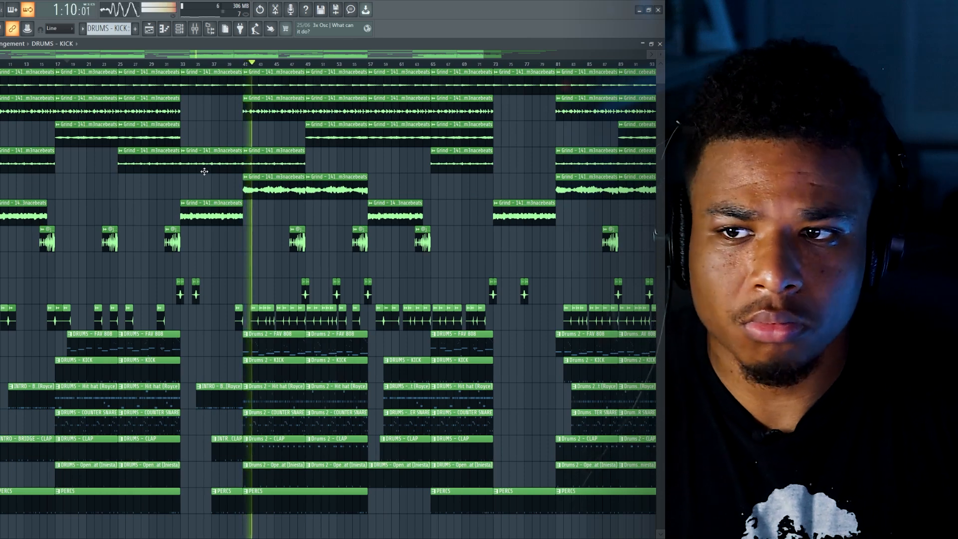
scroll(201, 181, up, 4)
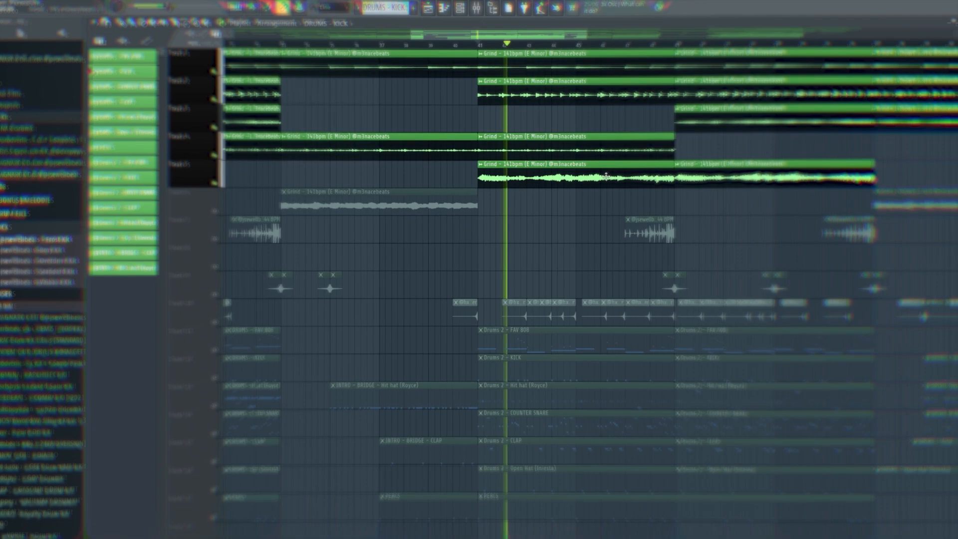
double_click(606, 176)
drag(310, 71, 377, 137)
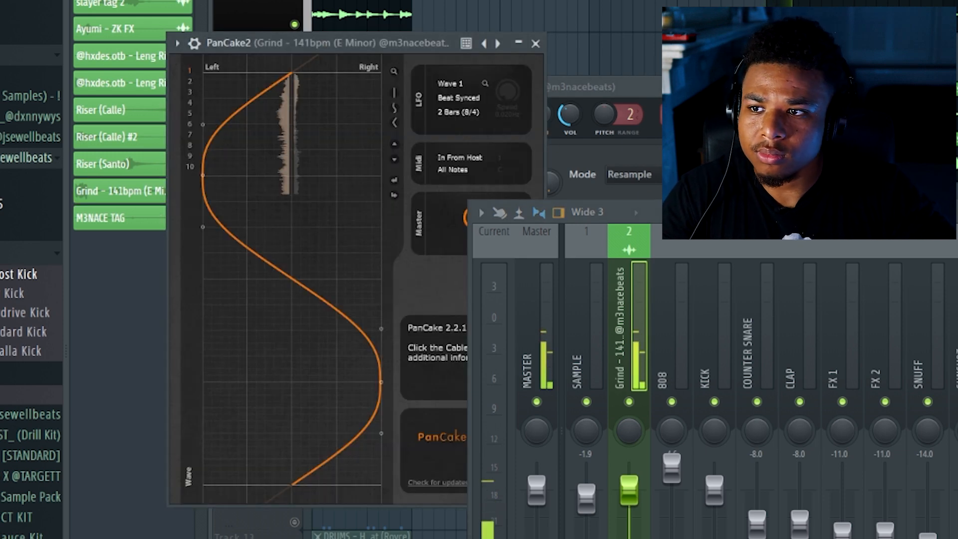
Check PanCake's LFO rate choices, then set the 808 insert fader to 2.9 dB and close the mixer
drag(763, 213, 776, 230)
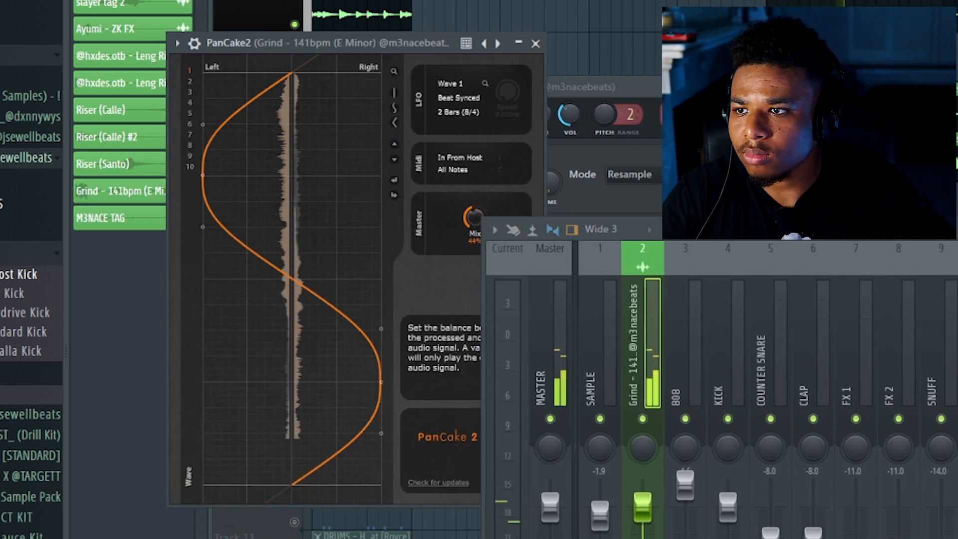
click(460, 114)
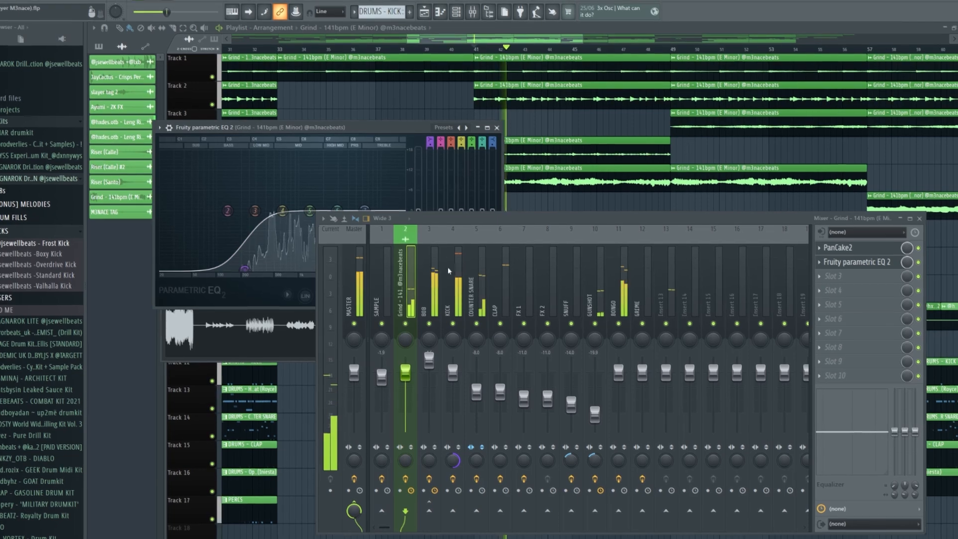
click(446, 289)
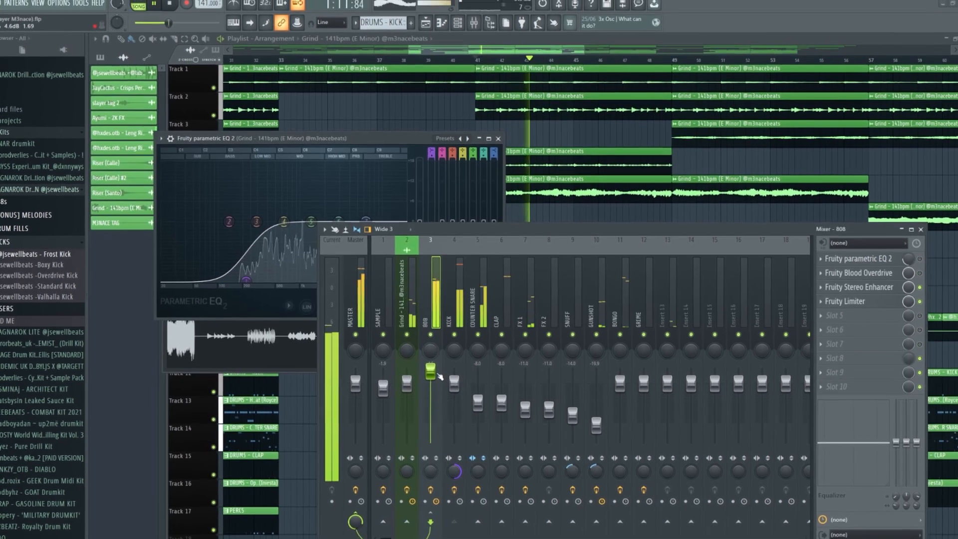
drag(431, 363, 430, 368)
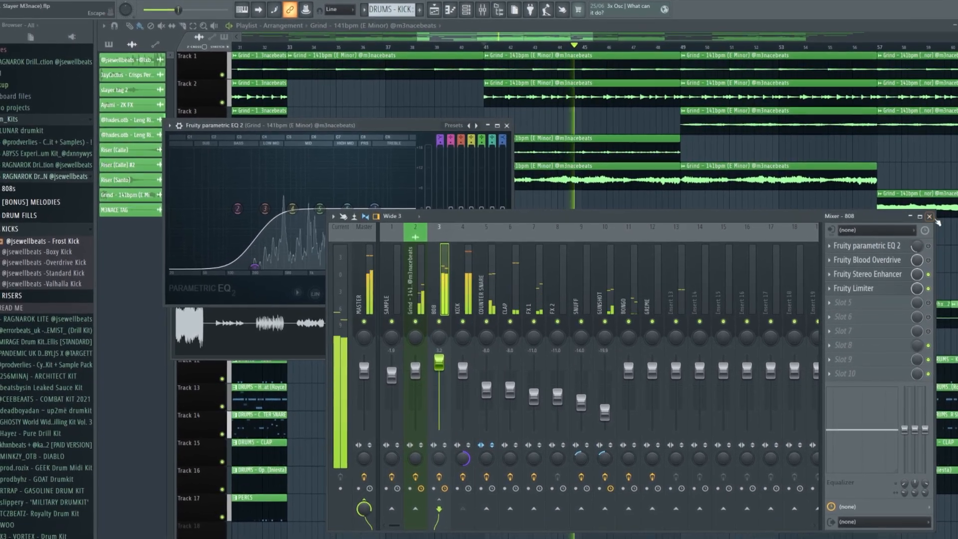
click(927, 225)
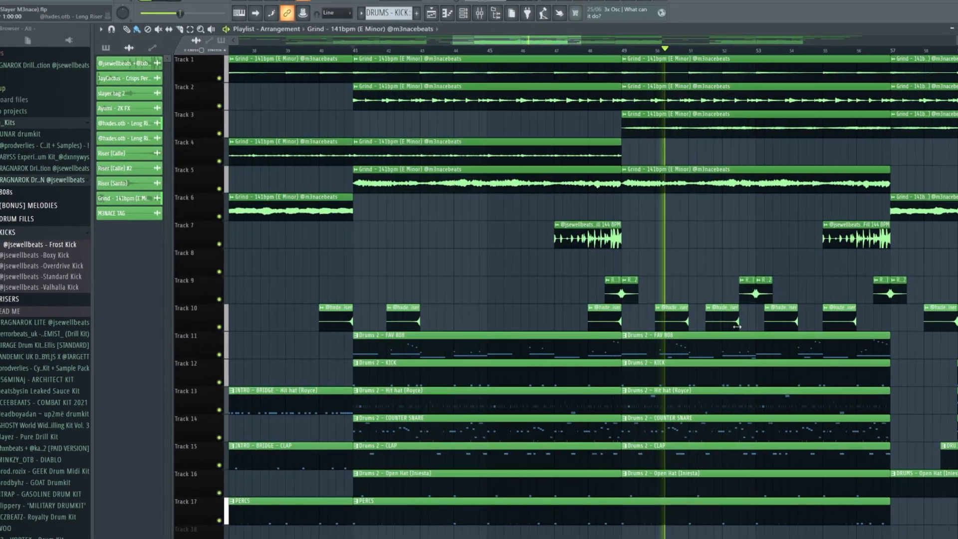
Lower Fresh Air's High Air to 12 and Mid Air to 8
scroll(739, 323, down, 1)
scroll(784, 302, up, 2)
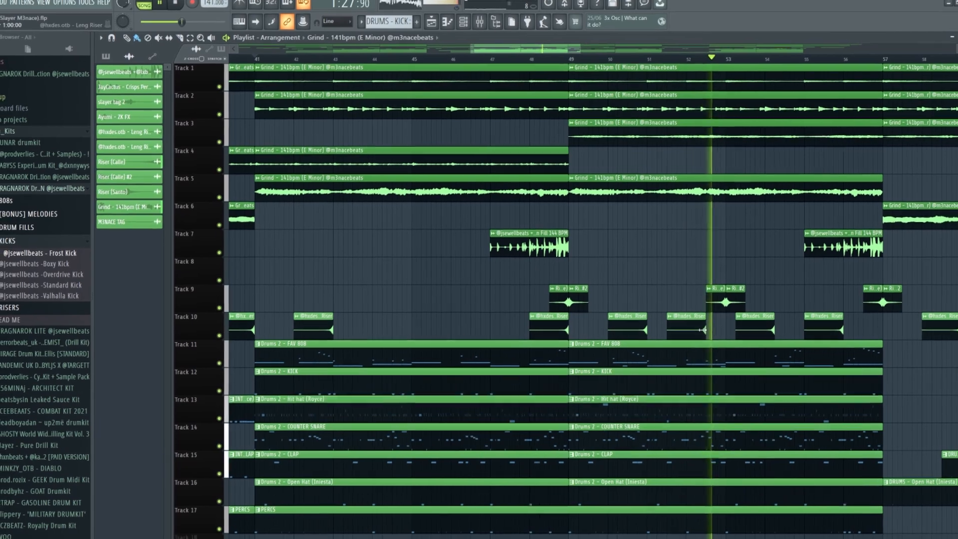
scroll(785, 301, down, 2)
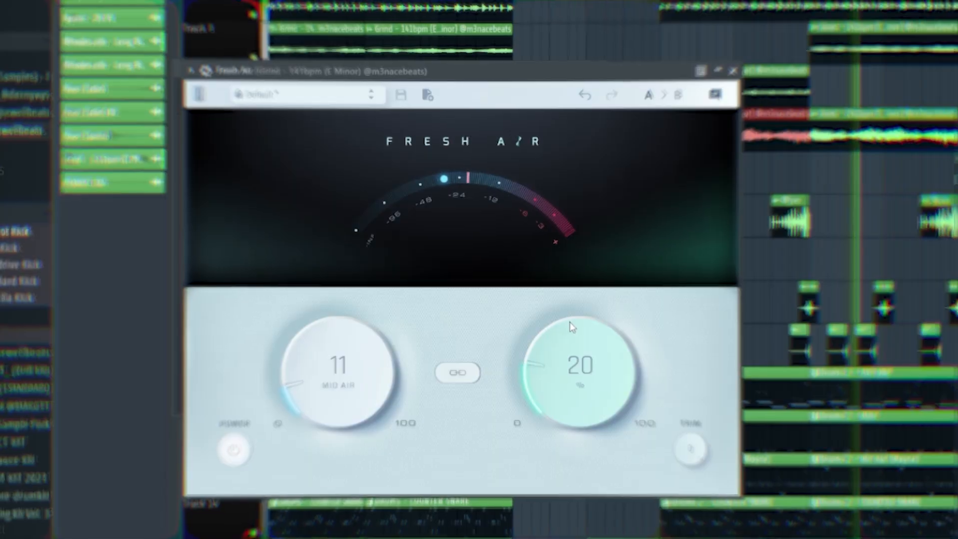
drag(569, 323, 563, 340)
drag(357, 362, 348, 374)
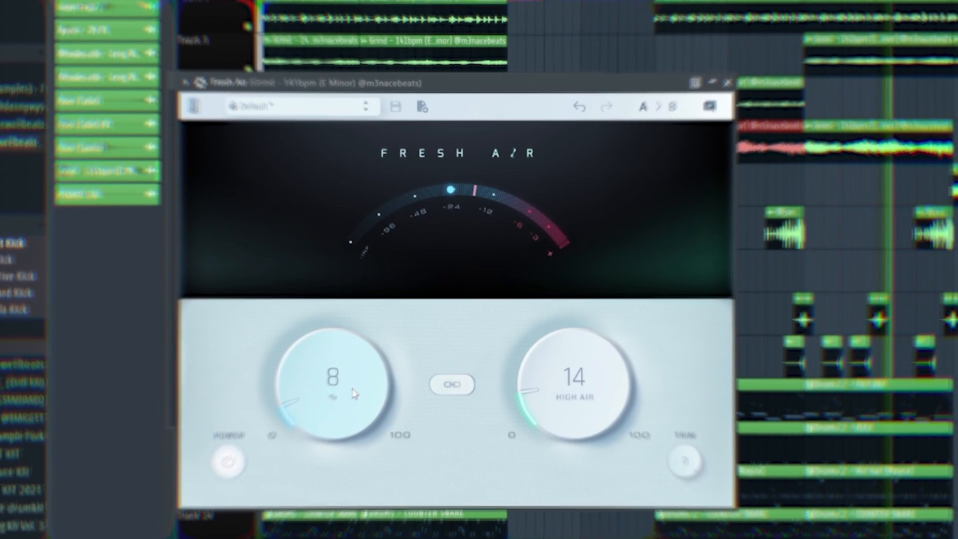
drag(535, 396, 534, 403)
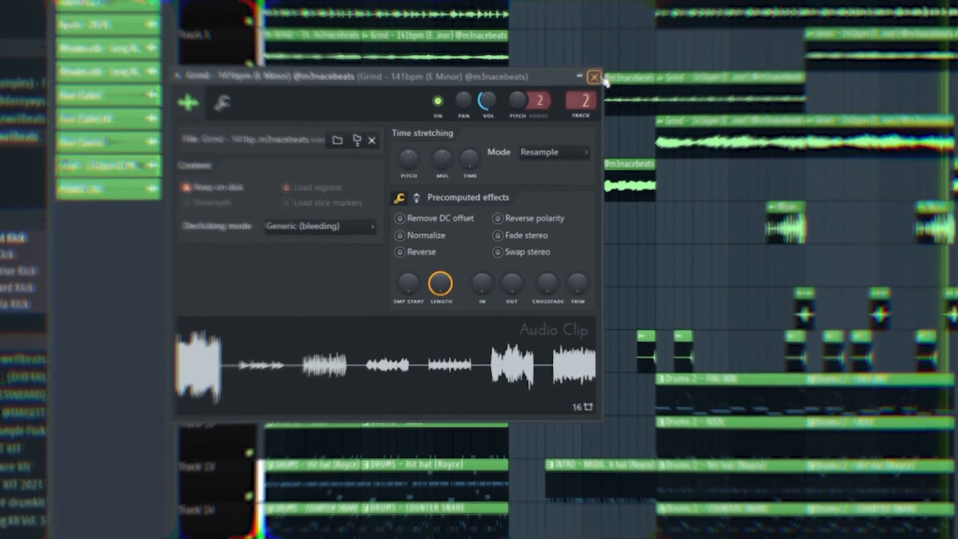
Close the clip settings, switch CamelCrusher to the American HiGain patch and fine-tune its MIX
click(592, 72)
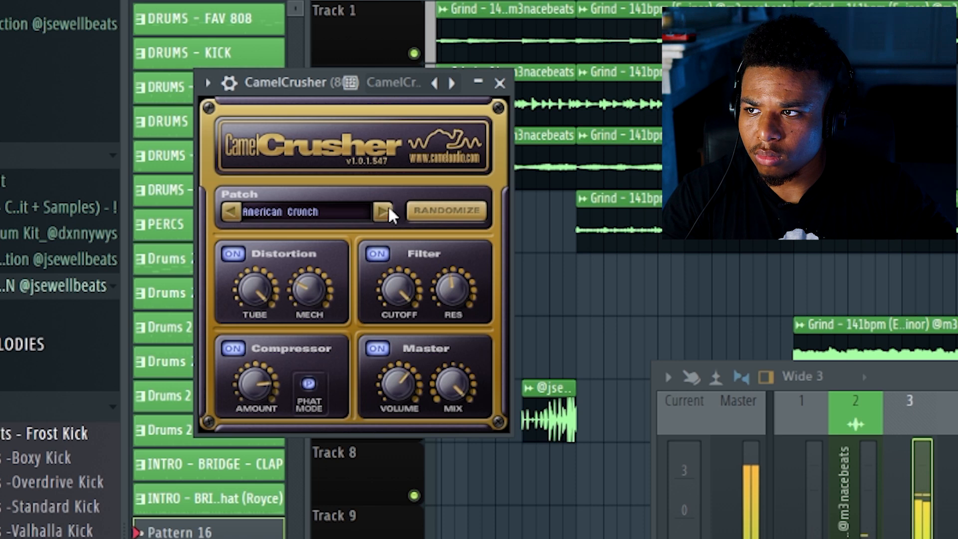
click(388, 209)
drag(446, 419, 461, 476)
drag(451, 435, 449, 390)
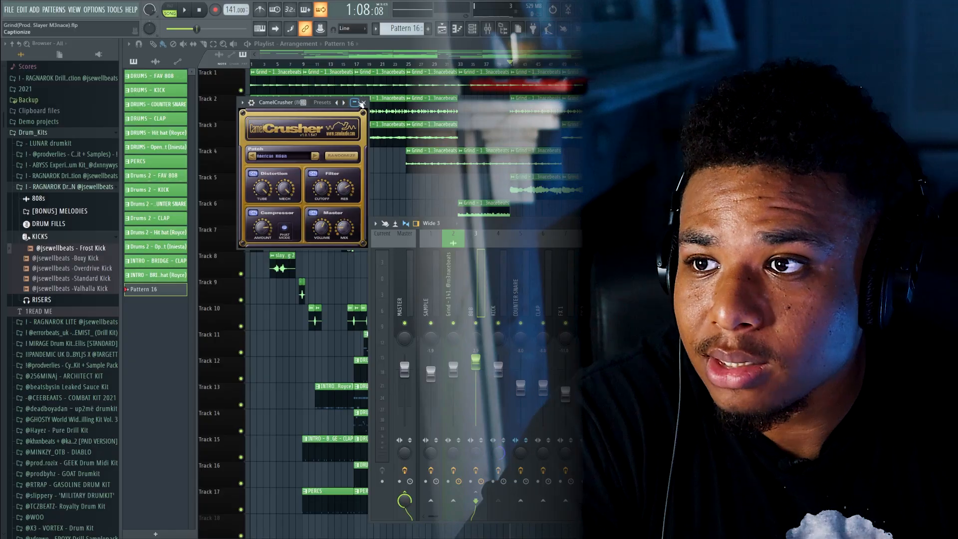
Close the CamelCrusher window and hide the mixer with F9 to reveal the playlist
click(362, 103)
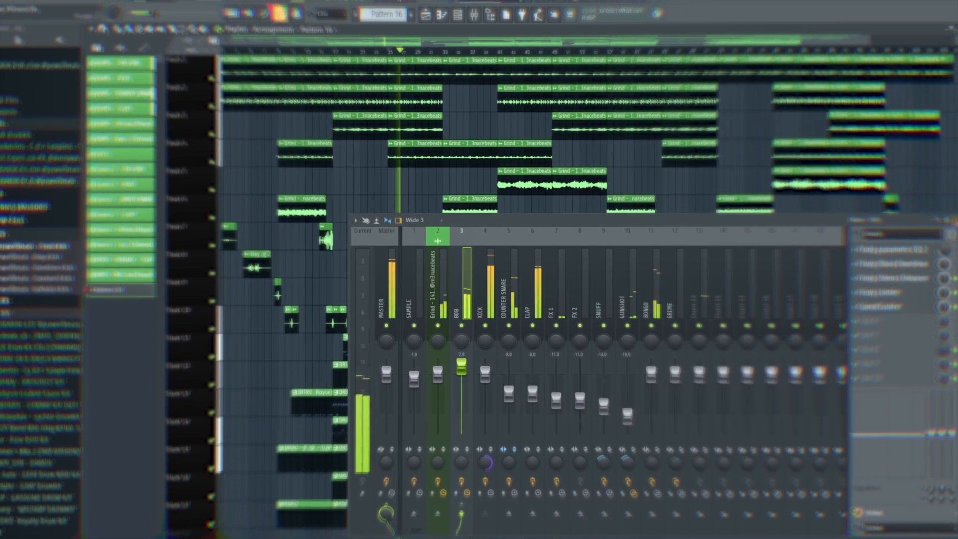
key(F9)
scroll(378, 242, up, 7)
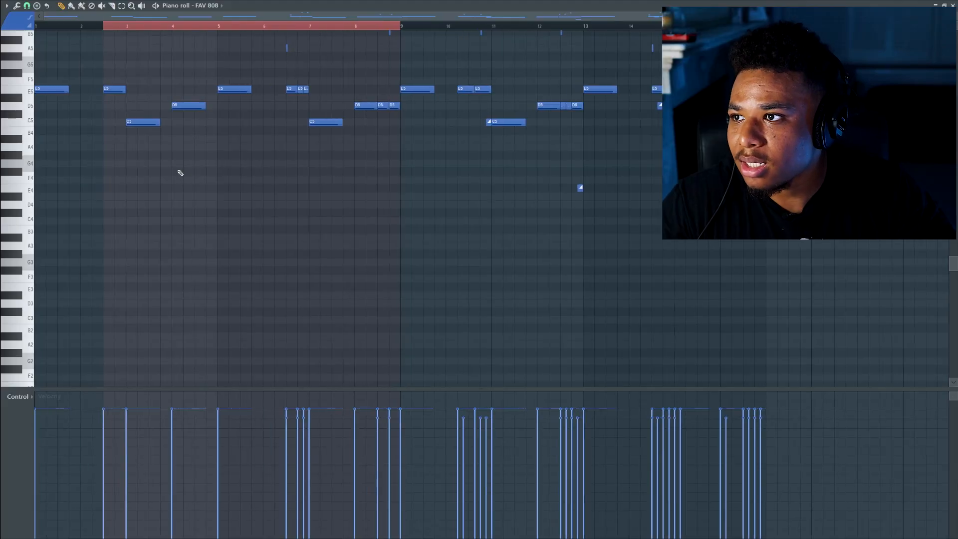
scroll(130, 138, up, 3)
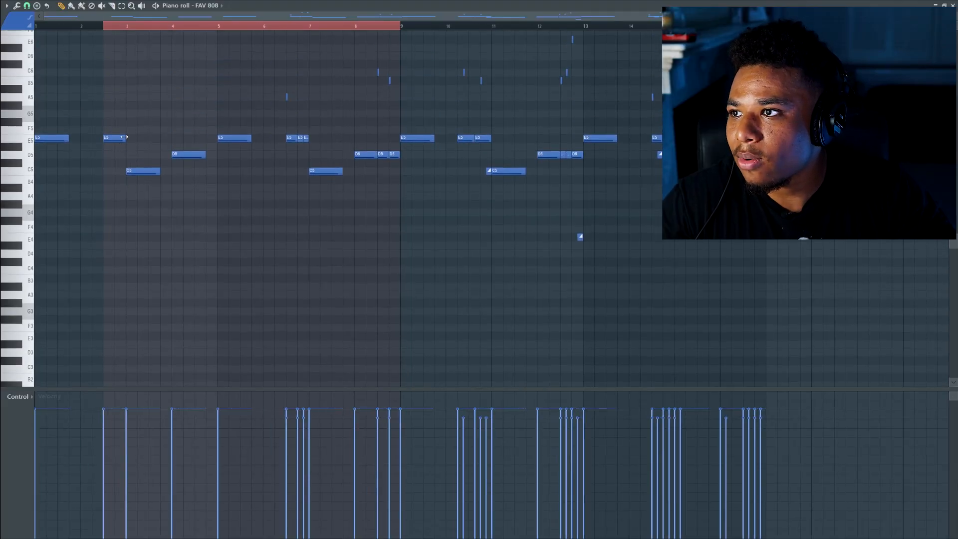
scroll(123, 174, up, 3)
drag(154, 17, 107, 27)
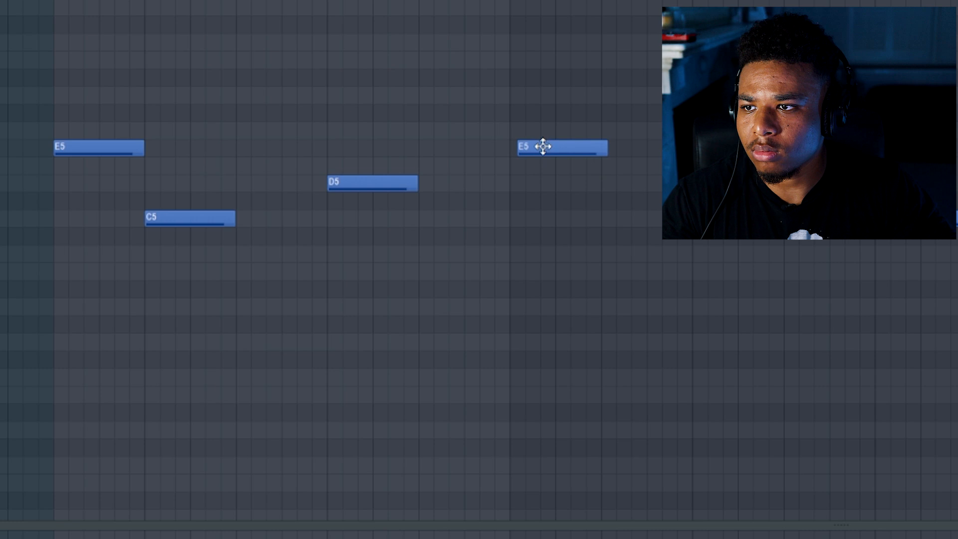
key(space)
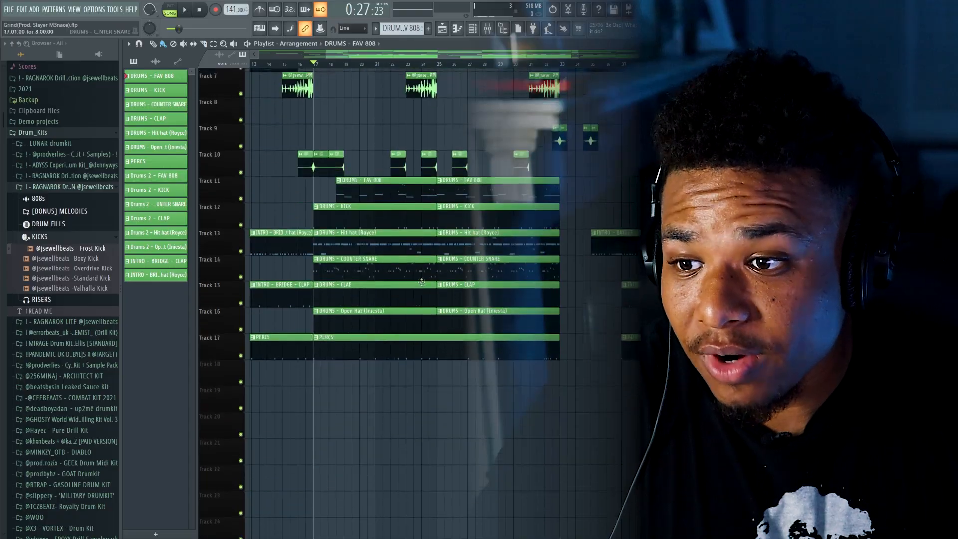
scroll(439, 216, down, 2)
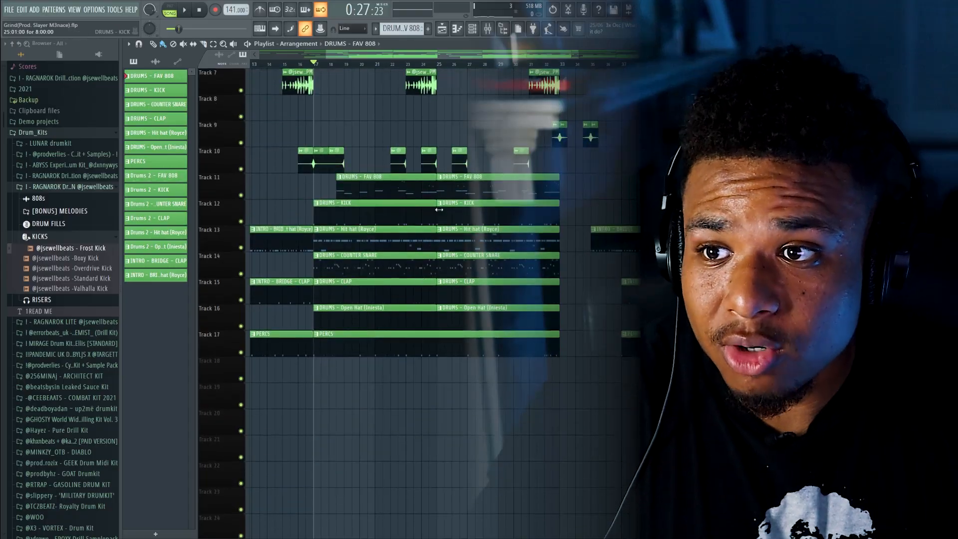
scroll(403, 139, up, 3)
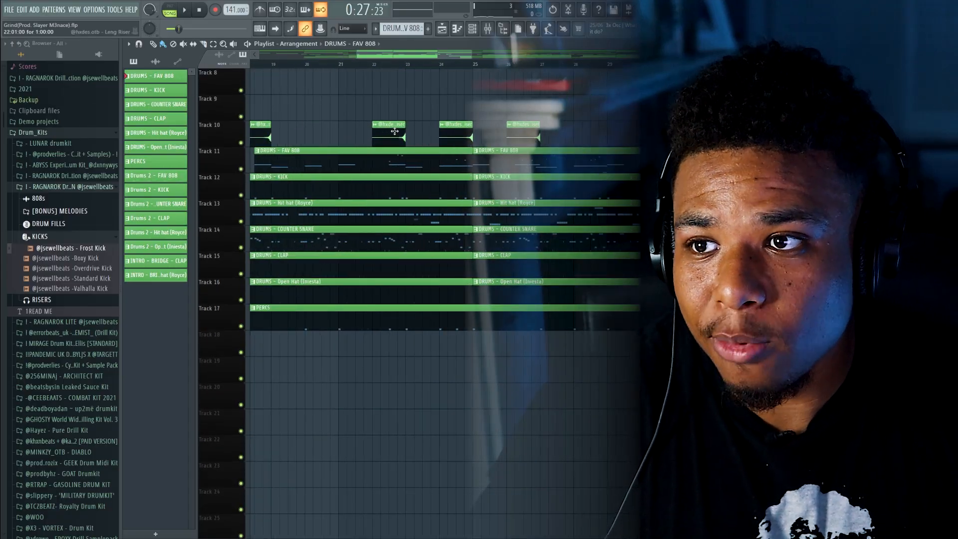
scroll(406, 222, down, 3)
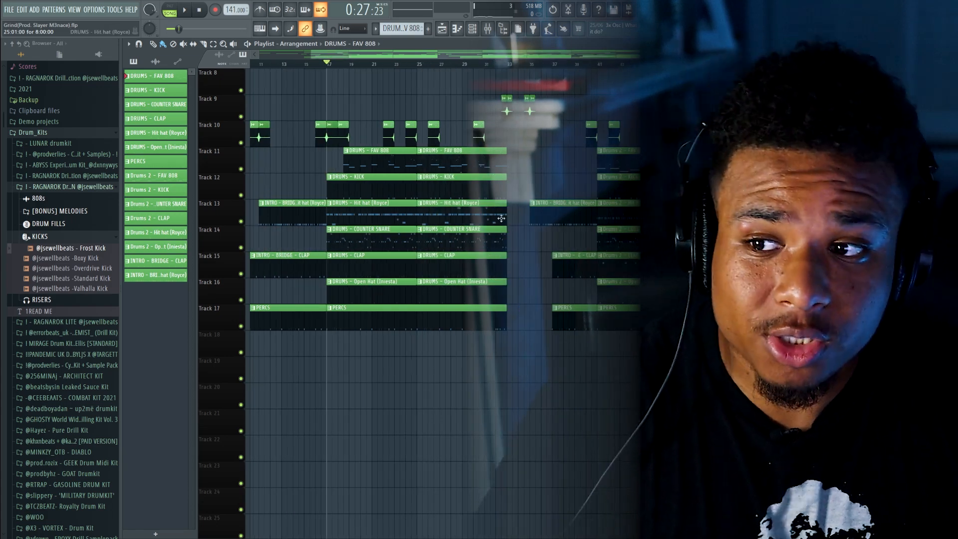
scroll(476, 209, up, 5)
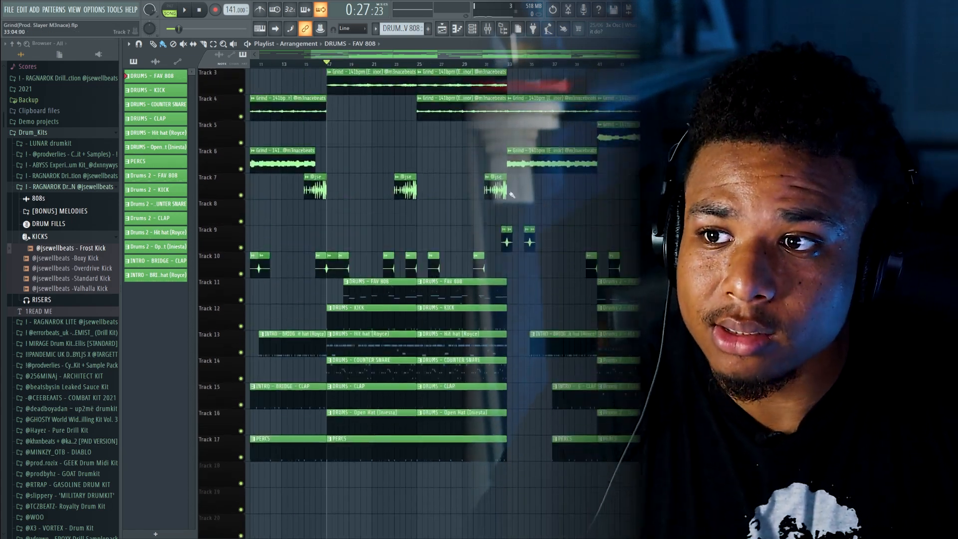